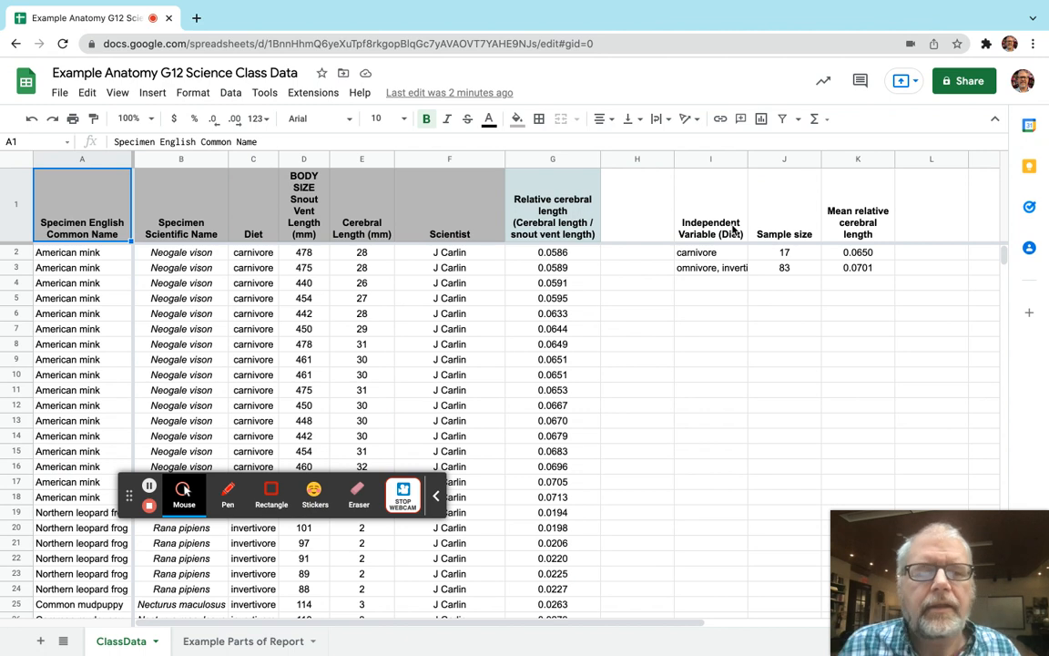
Select the diet summary in I1:K3 of ClassData and the table and caption in A7:F15 of Example Parts of Report.
click(719, 223)
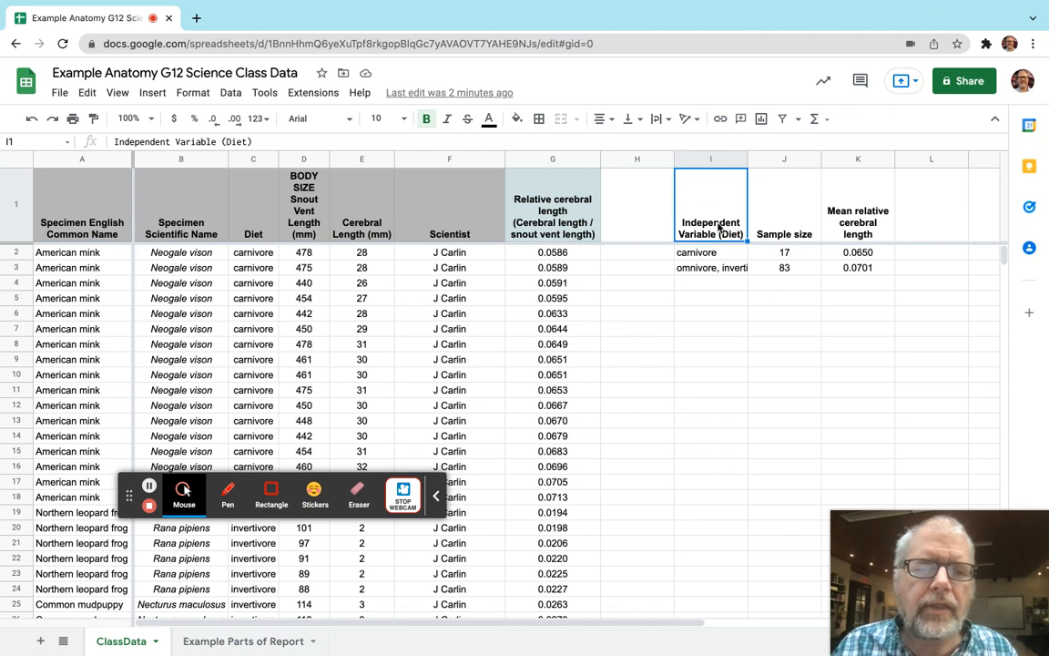
shift+click(850, 271)
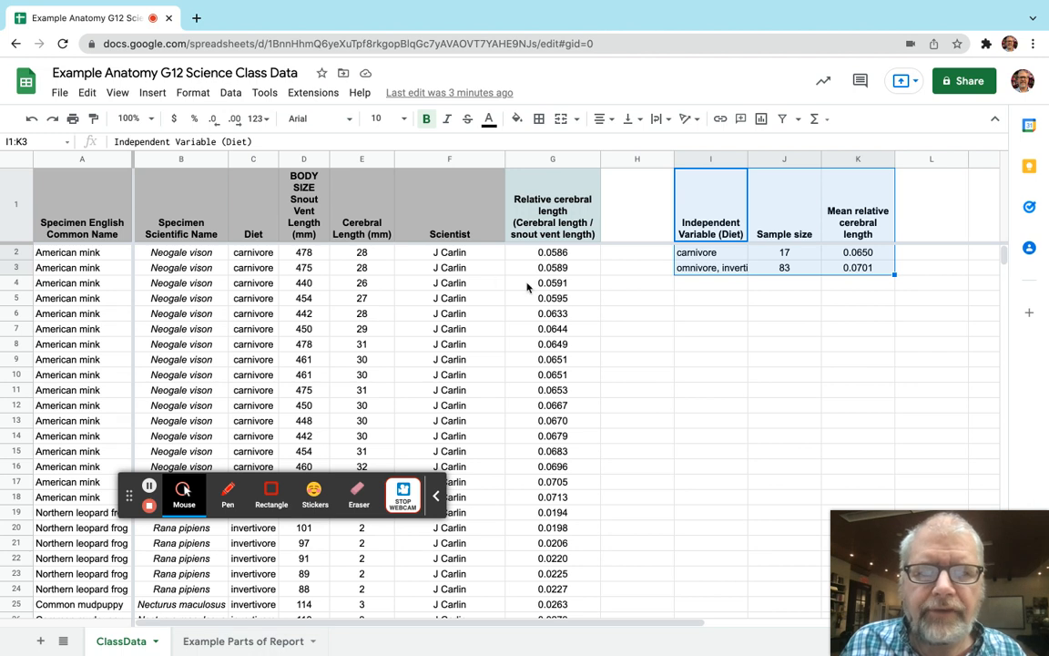
click(223, 649)
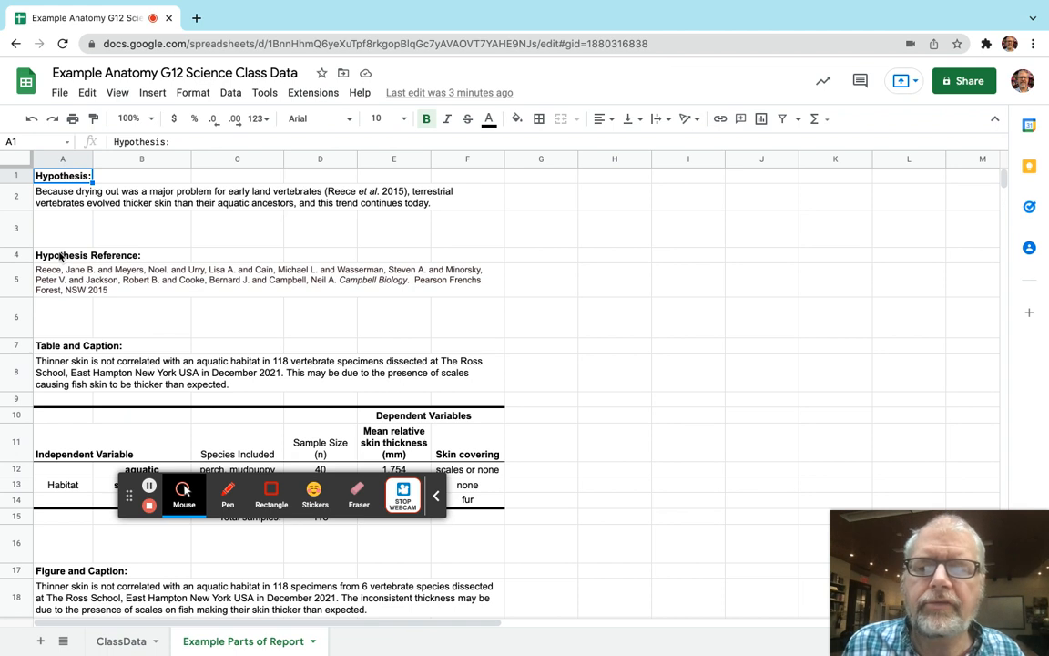
scroll(73, 330, down, 2)
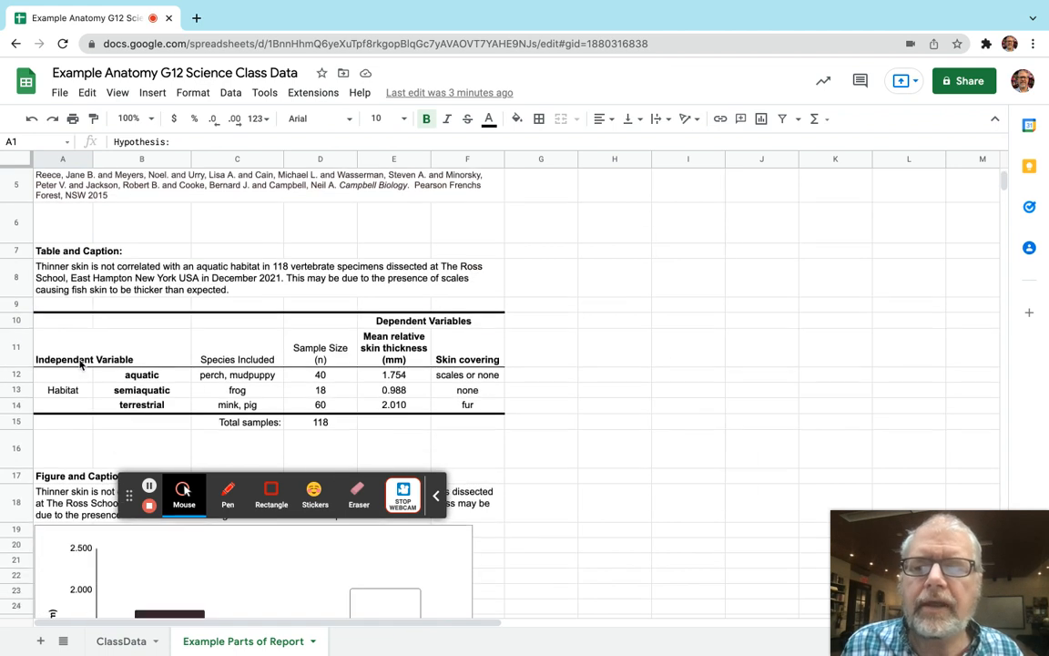
click(58, 249)
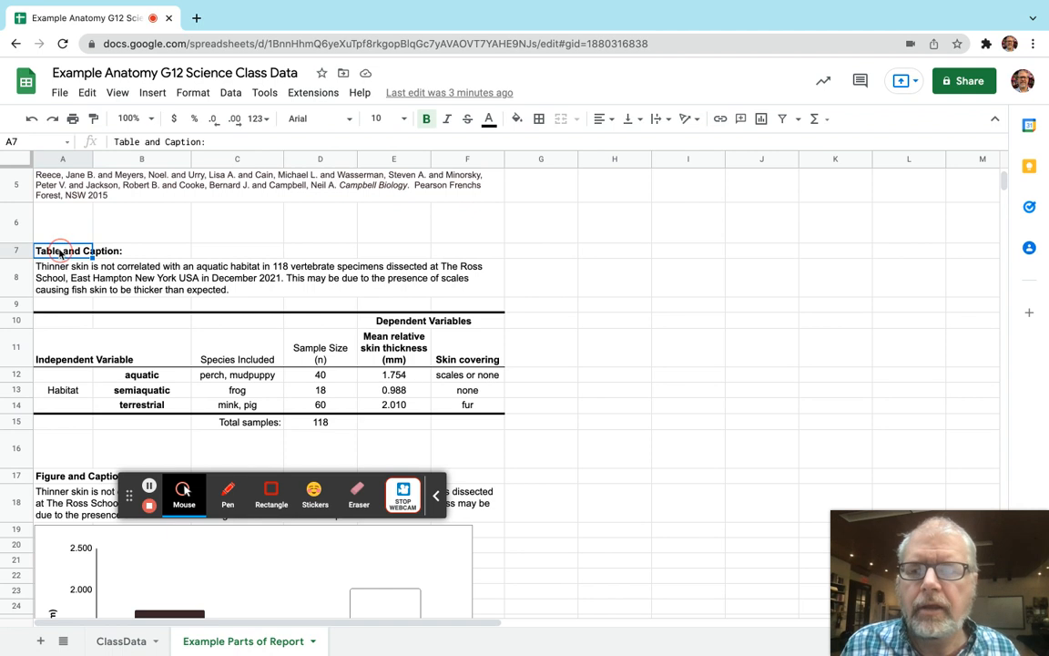
shift+click(460, 422)
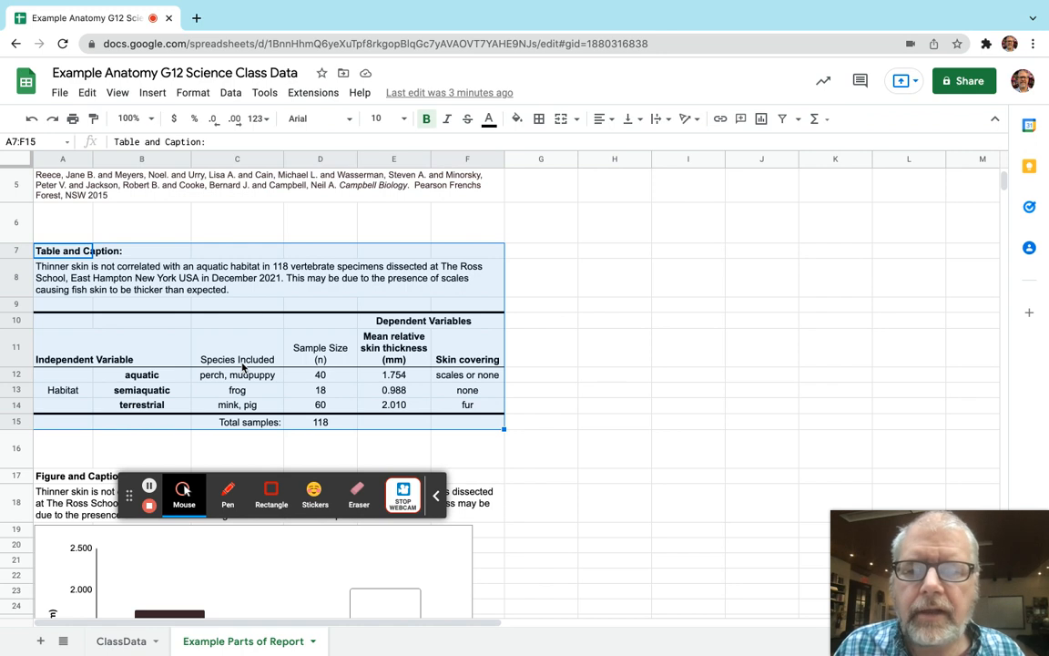
Clear the old example data in C12:F14 and the Skin covering header in F11.
drag(242, 375, 246, 406)
key(shift+Right)
key(shift+Right)
key(shift+Right)
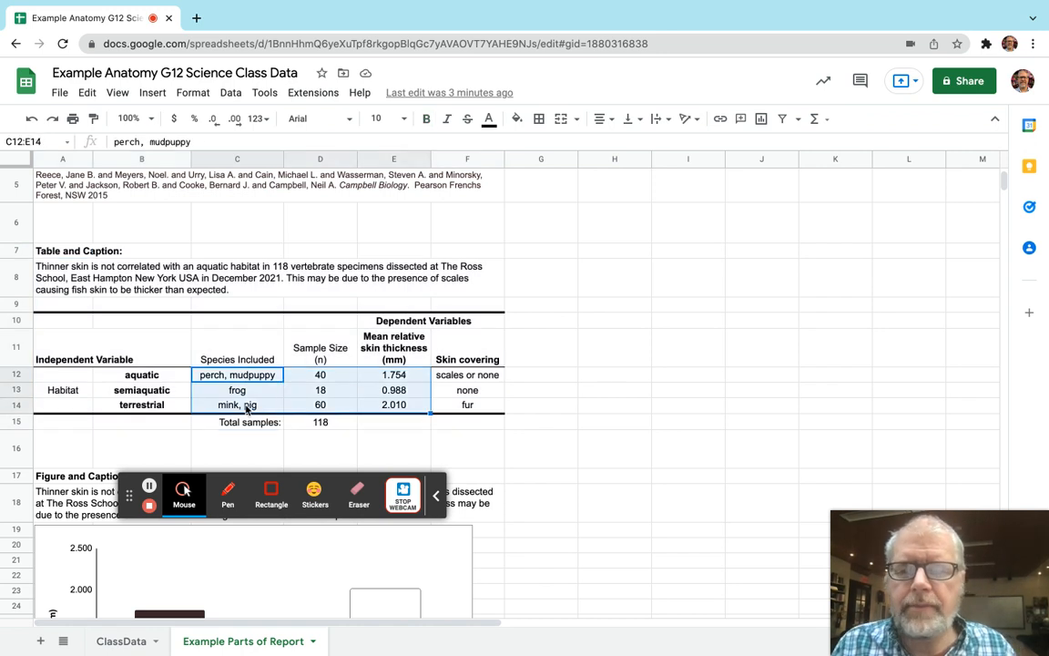
key(Delete)
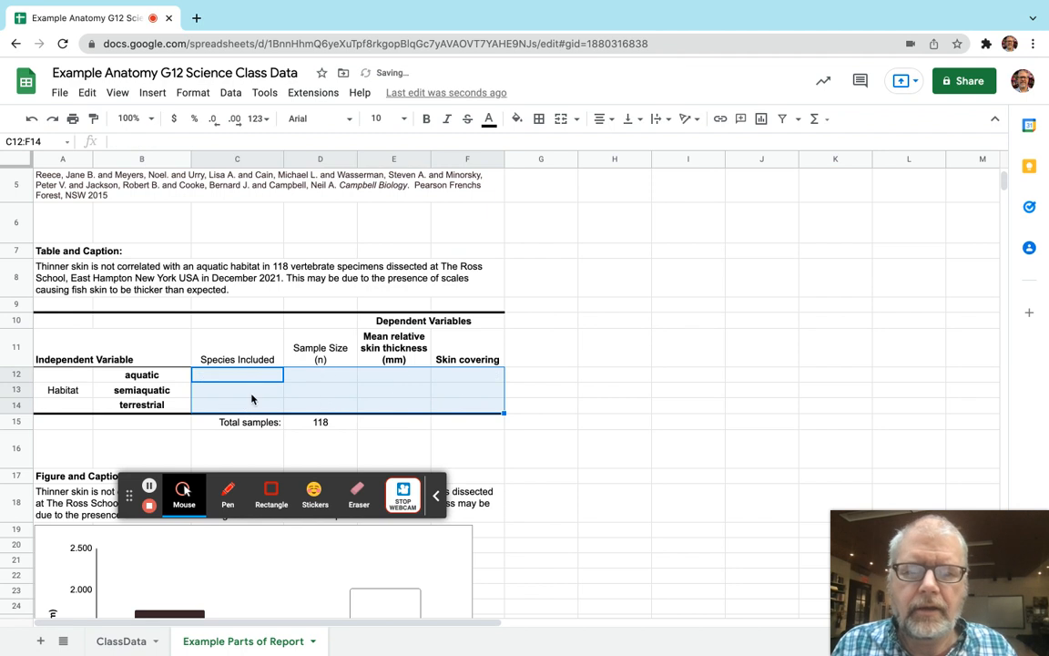
click(450, 359)
key(Delete)
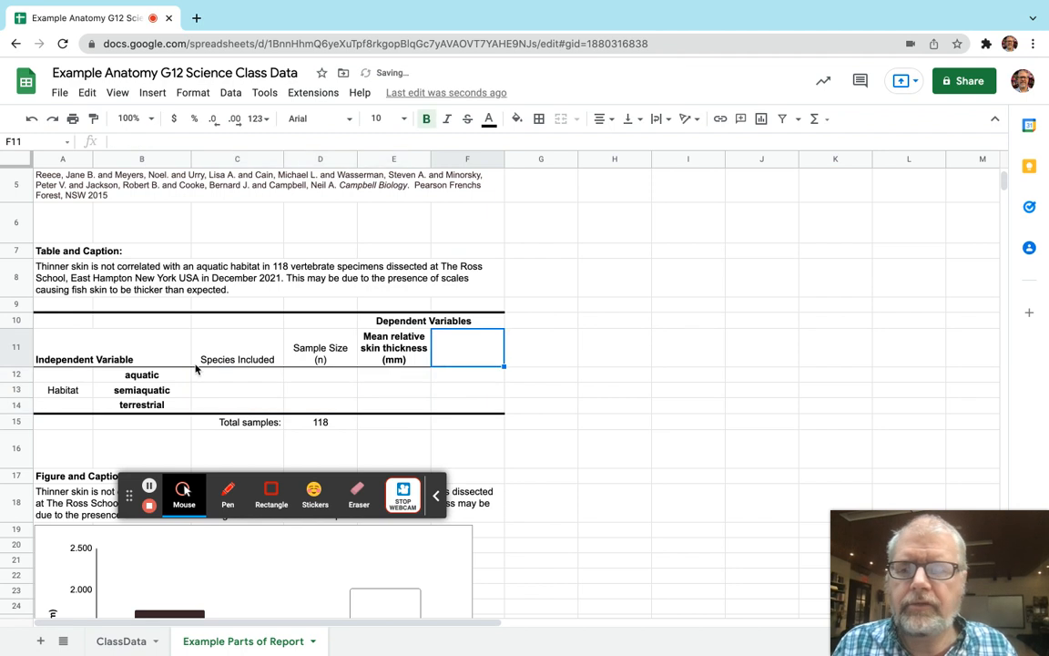
Clear the Habitat label and its category names from A12:B14.
click(179, 379)
key(shift+Down)
key(shift+Down)
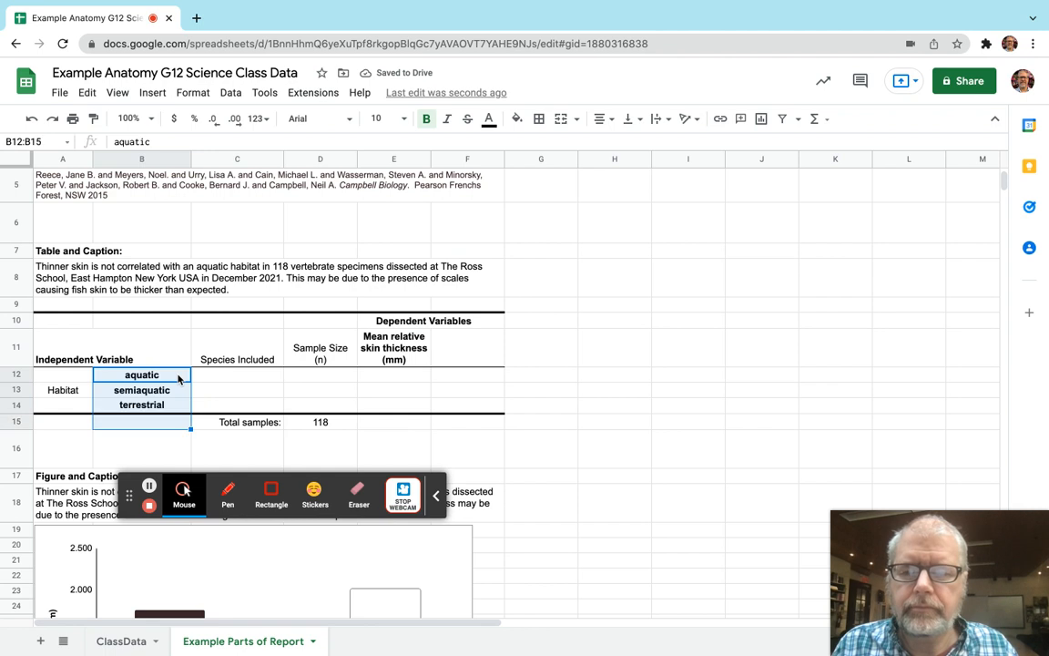
key(shift+Left)
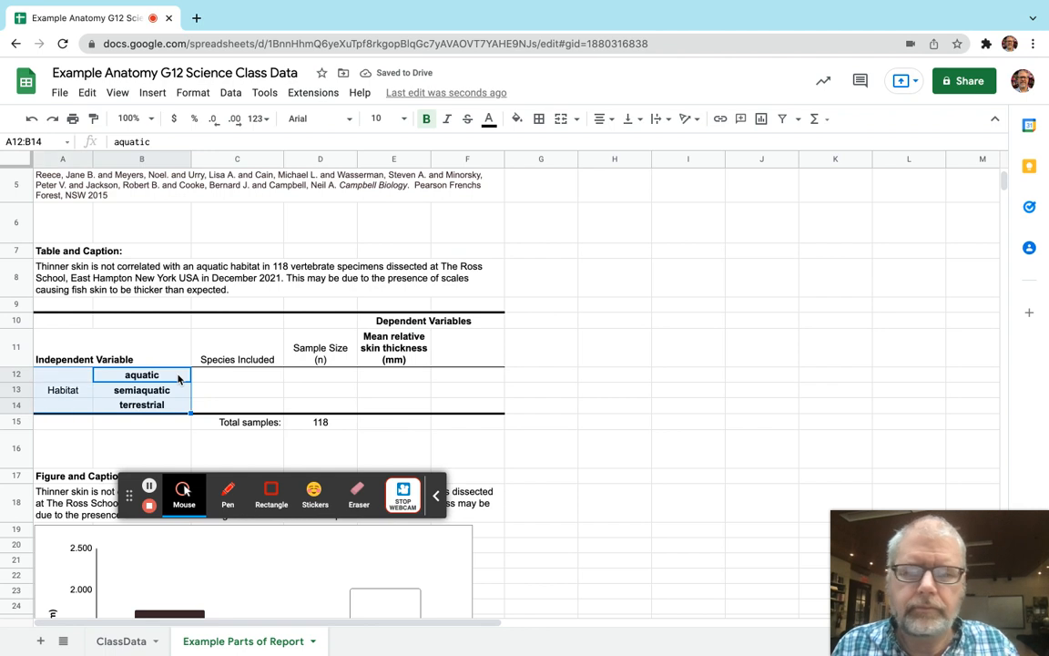
key(Delete)
Enter Diet as the independent variable label in A12.
click(73, 380)
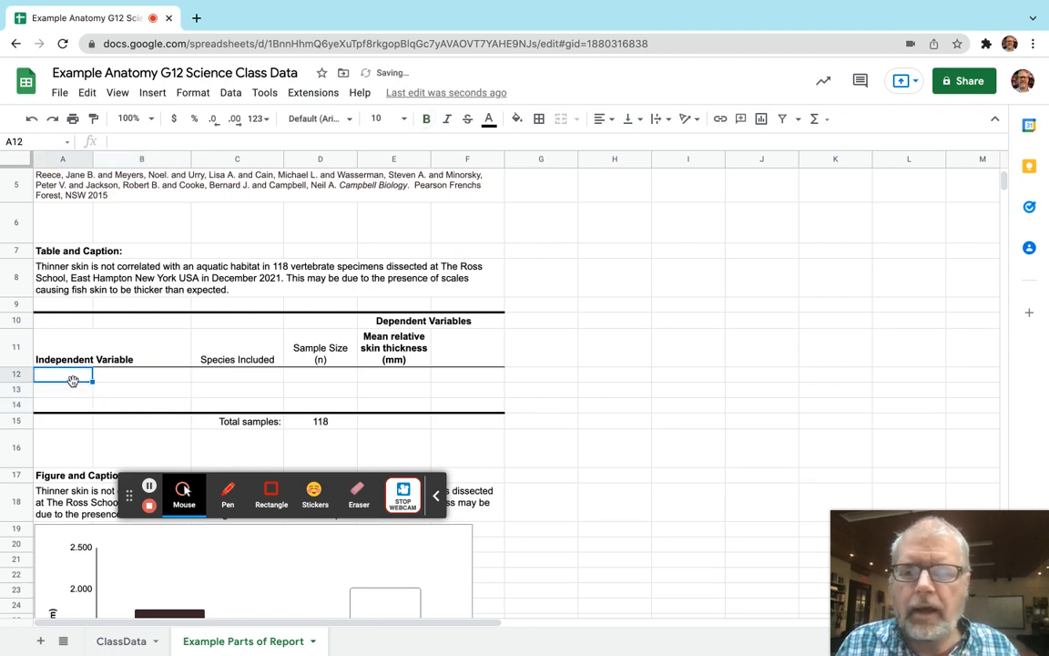
text(Die)
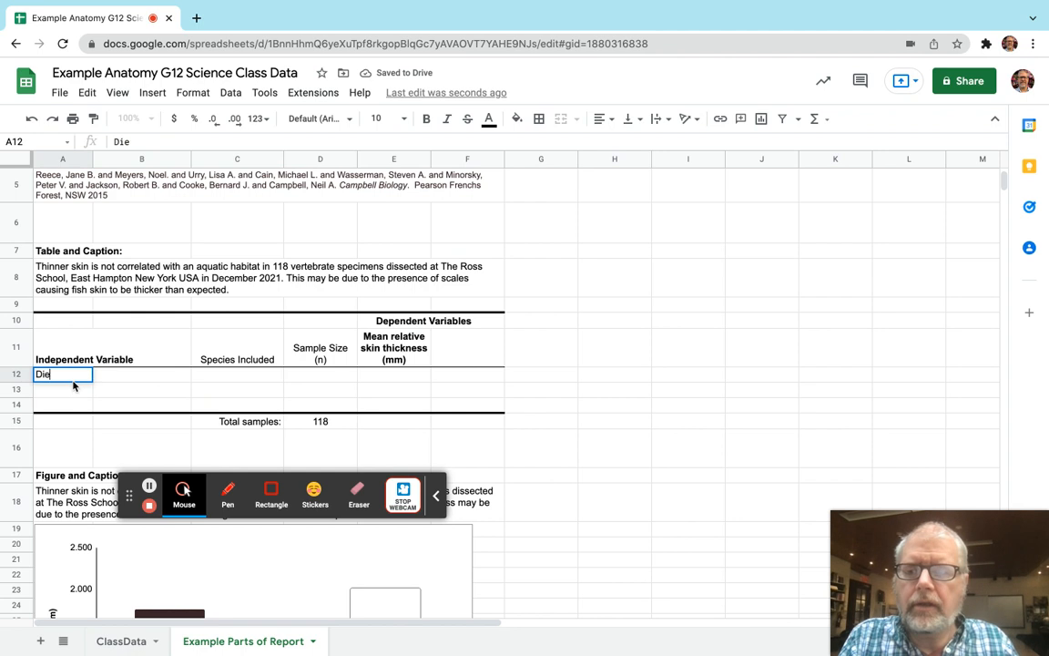
text(t)
key(Tab)
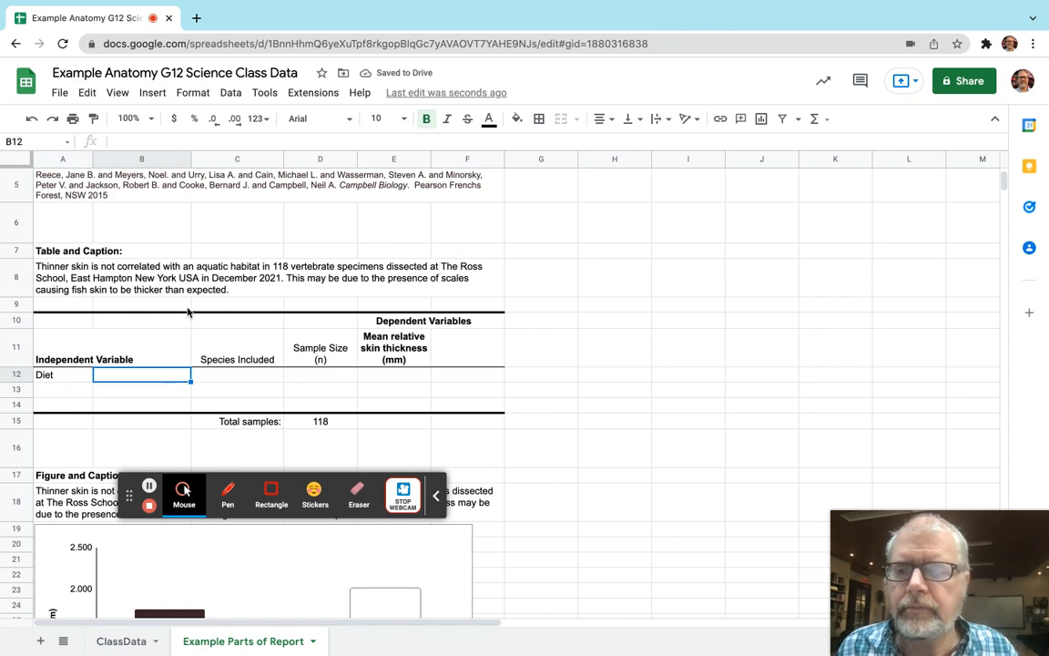
Copy the diet summary I1:K3 from ClassData and paste it as values only at B11 of Example Parts of Report.
click(120, 641)
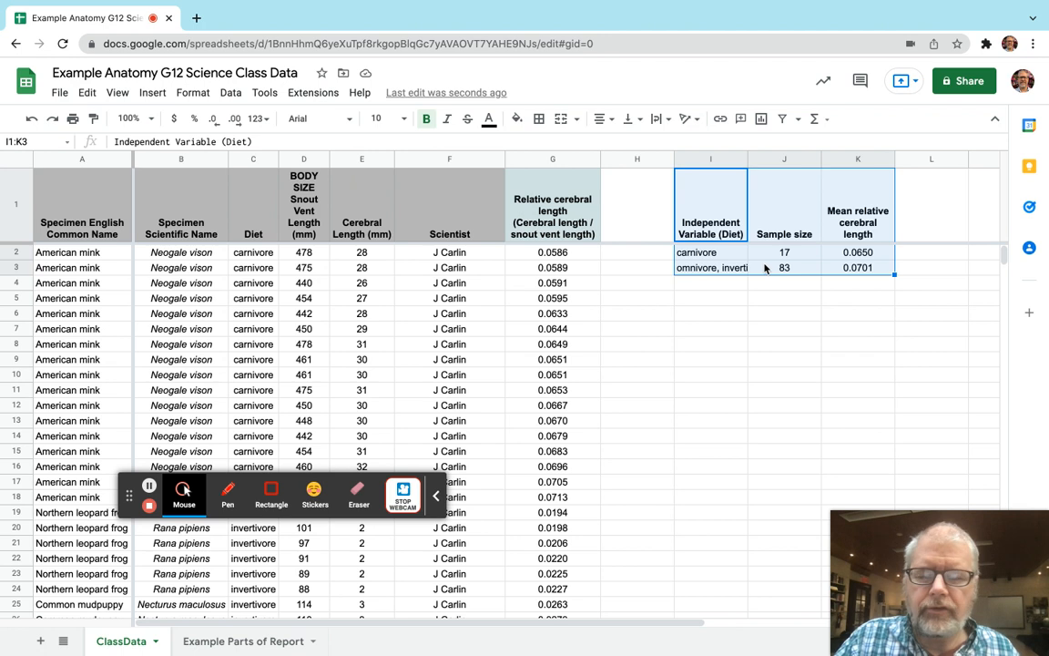
key(ctrl+c)
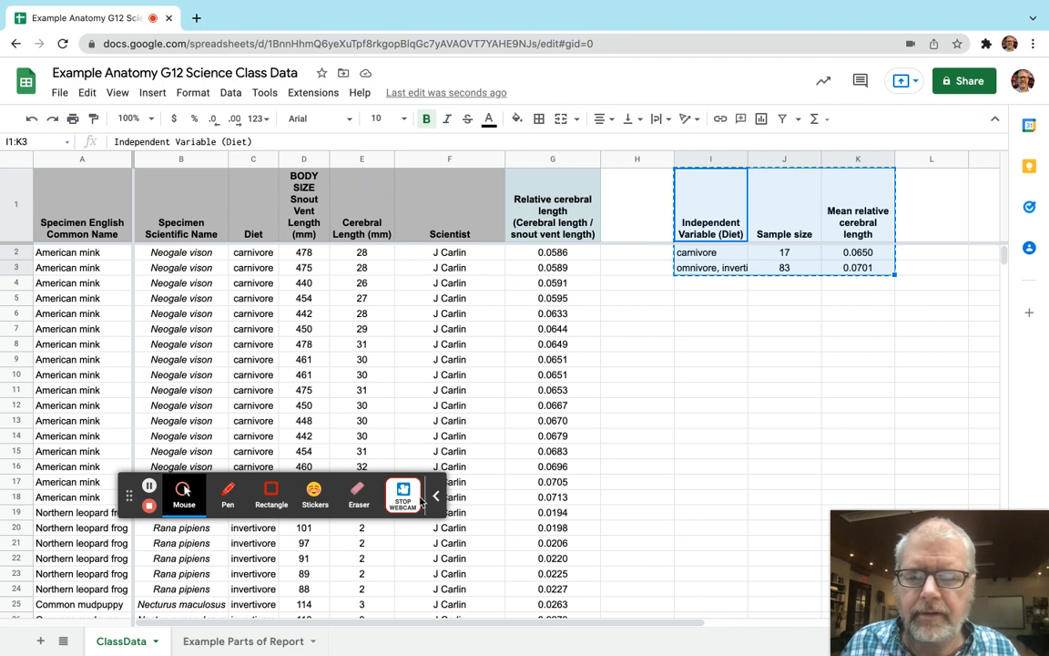
click(223, 643)
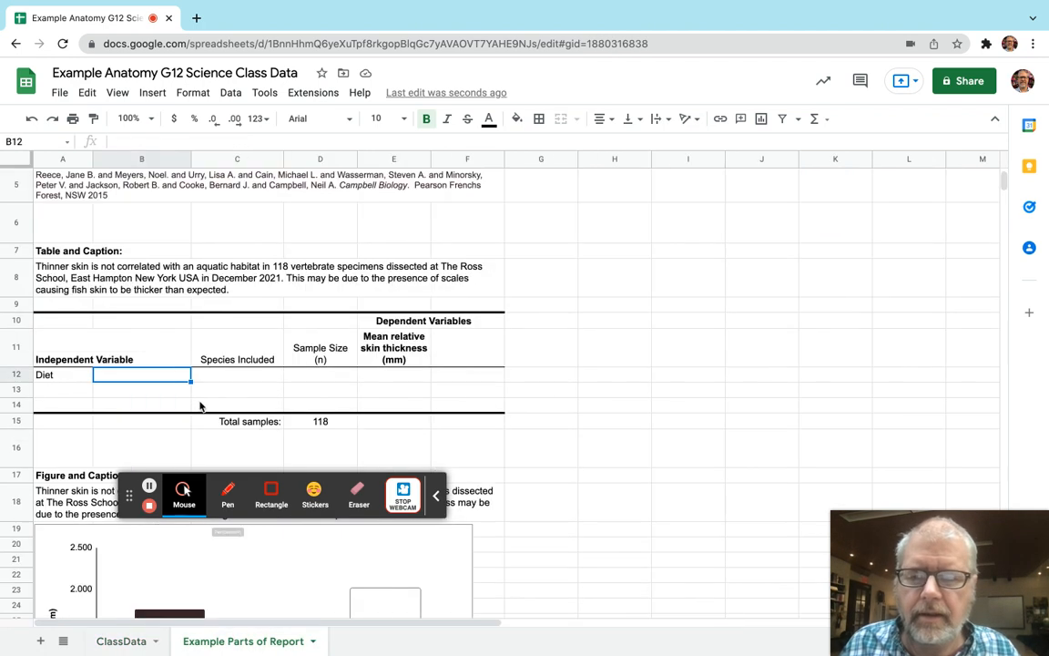
click(160, 353)
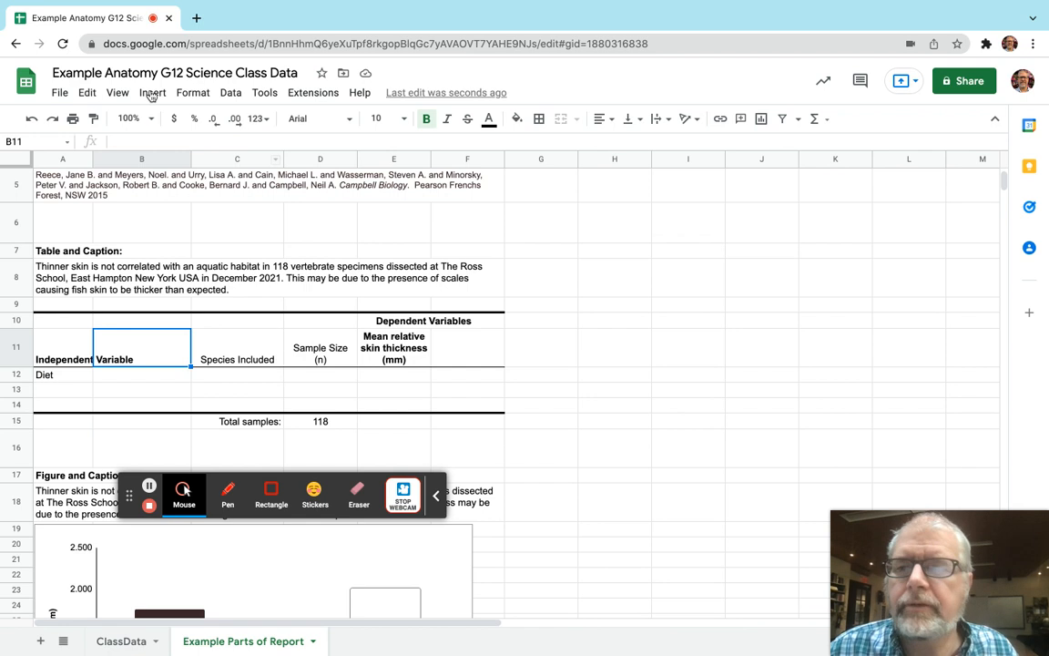
click(84, 90)
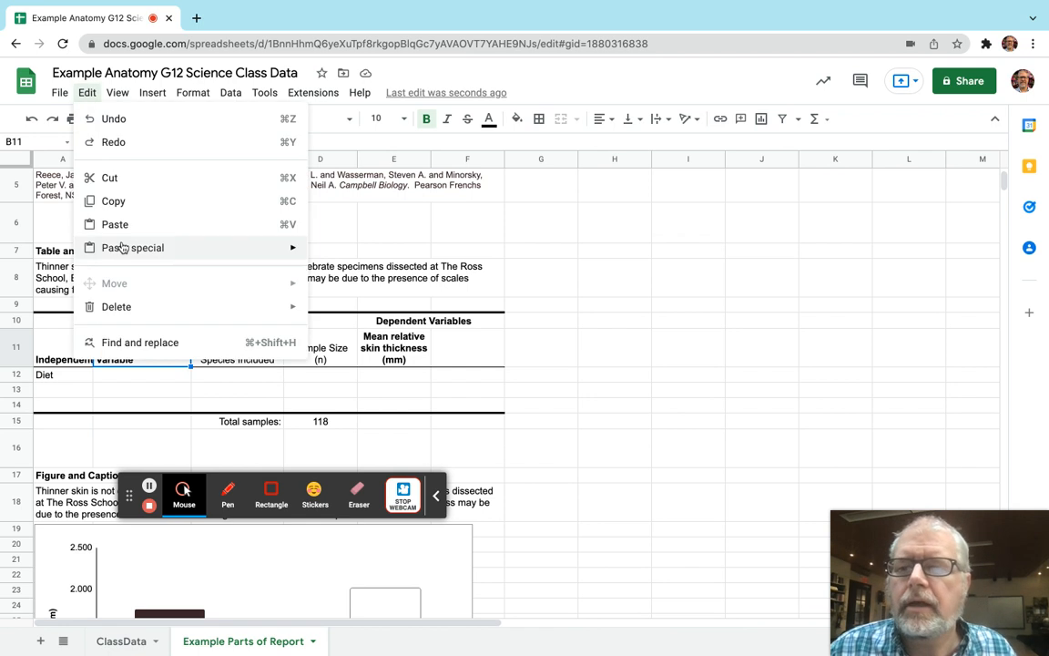
mouse_move(114, 245)
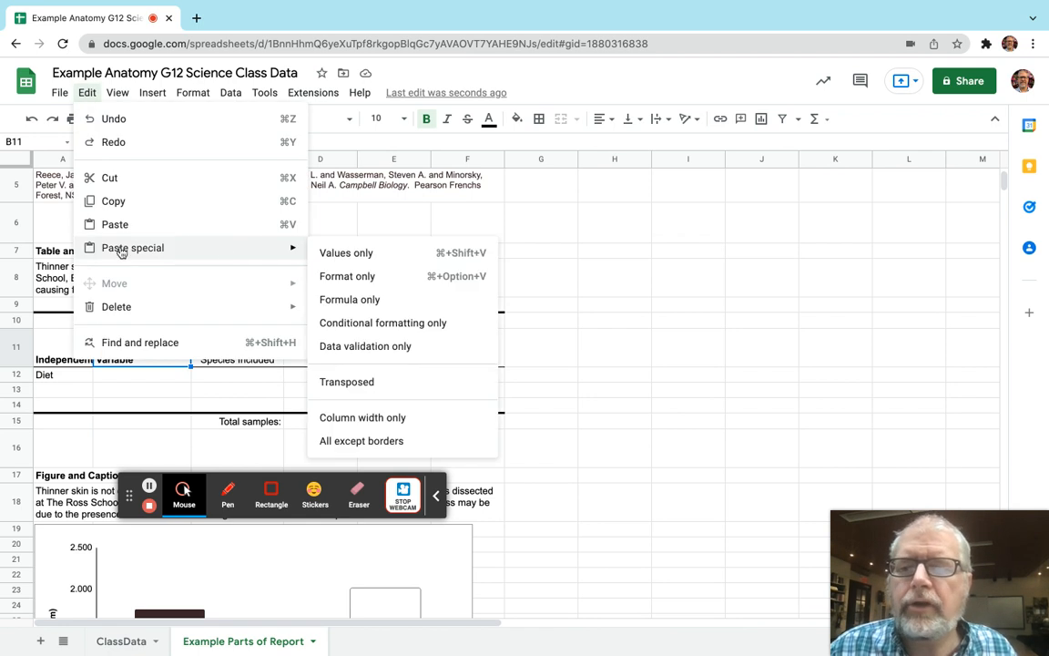
click(341, 254)
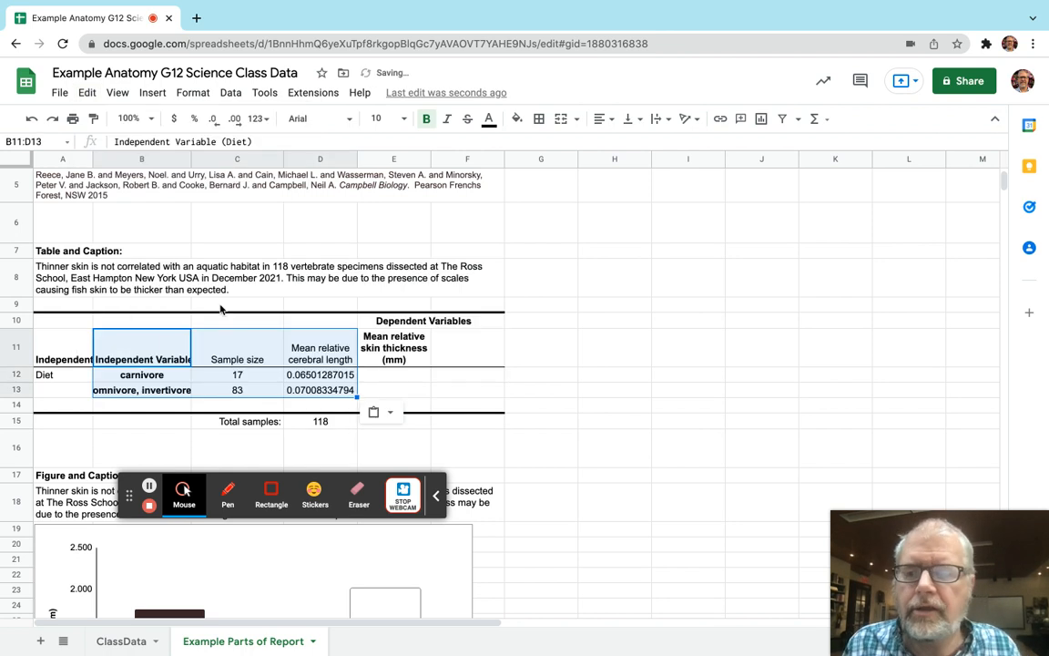
Bold the Sample size and Mean relative cerebral length headers in C11:D11.
click(161, 379)
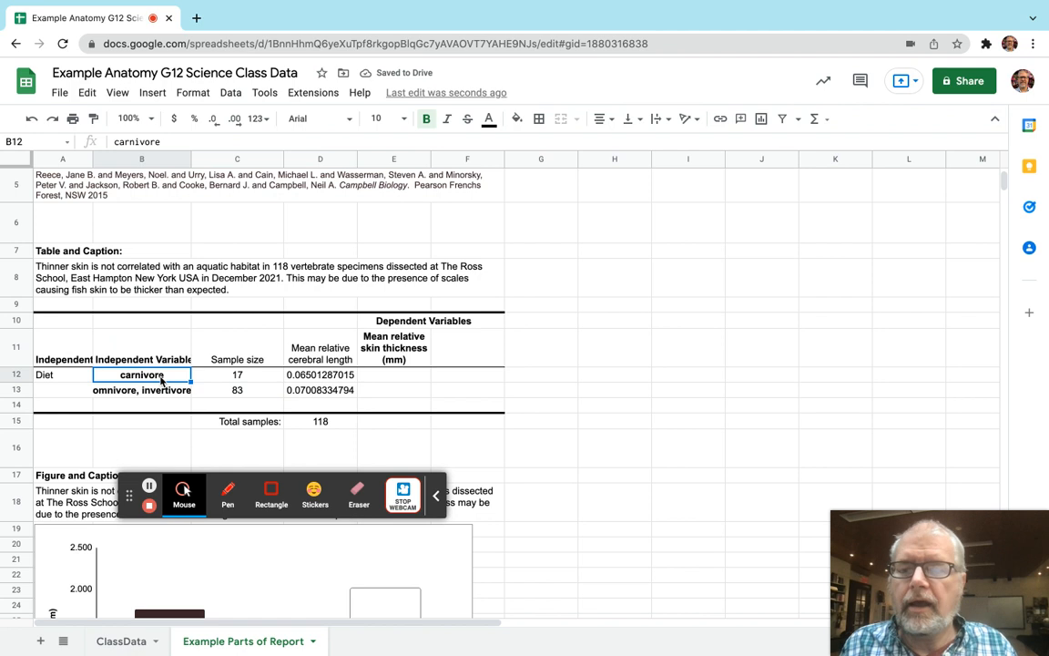
key(Right)
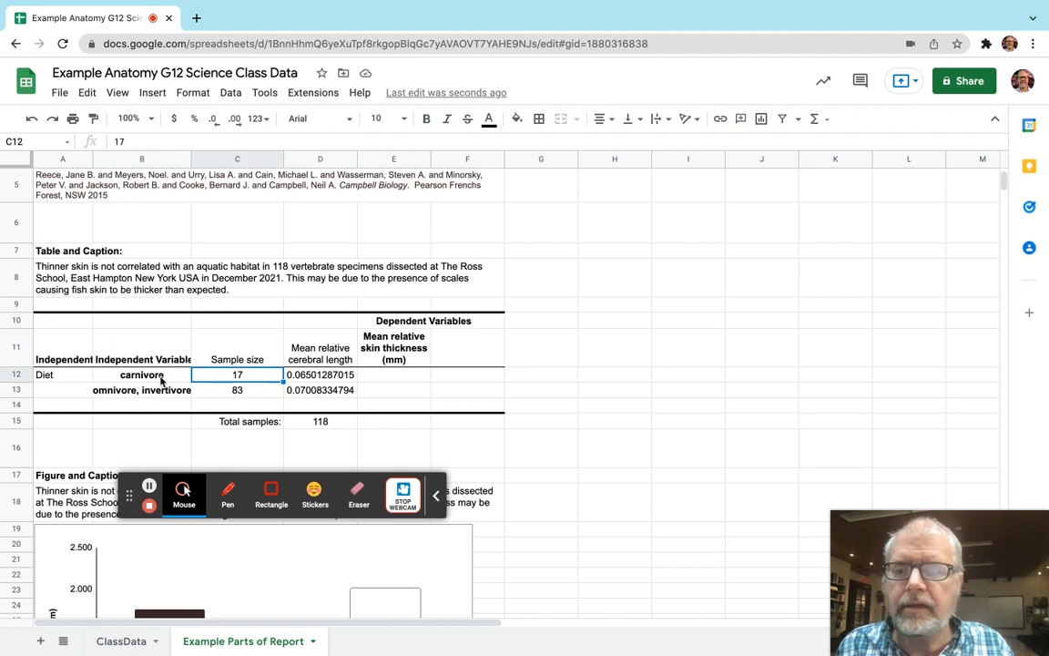
key(Down)
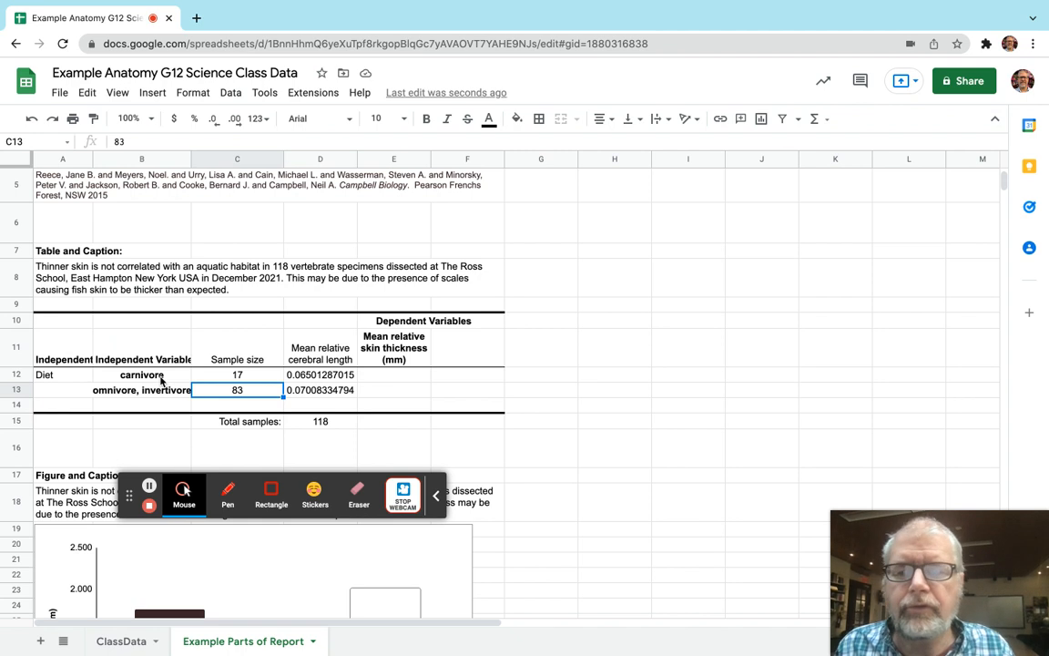
key(Right)
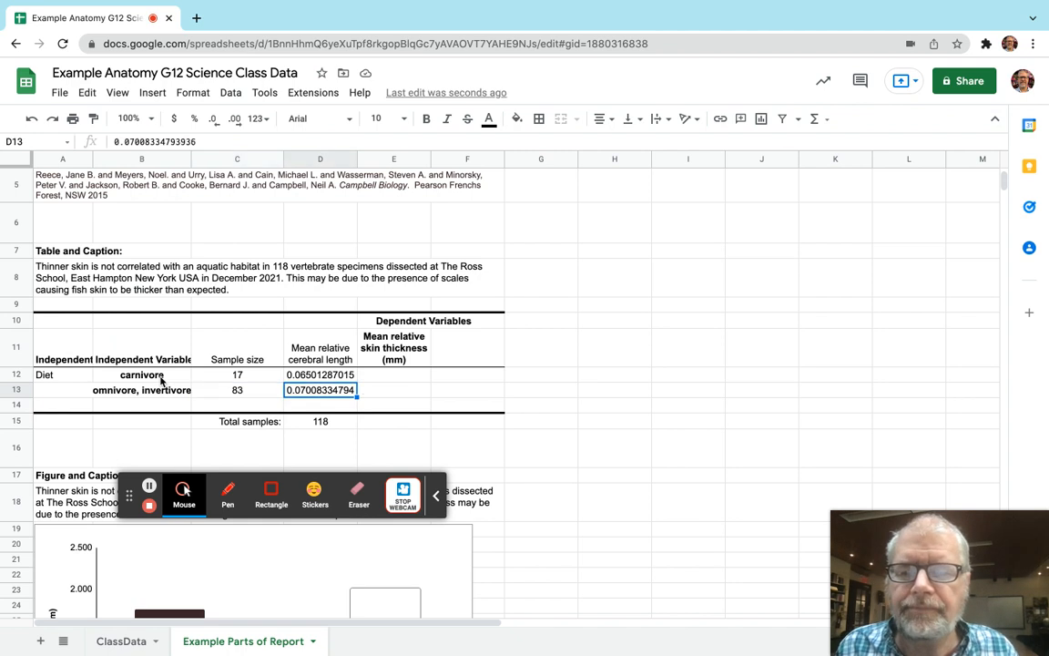
key(Up)
key(Up)
key(shift+Left)
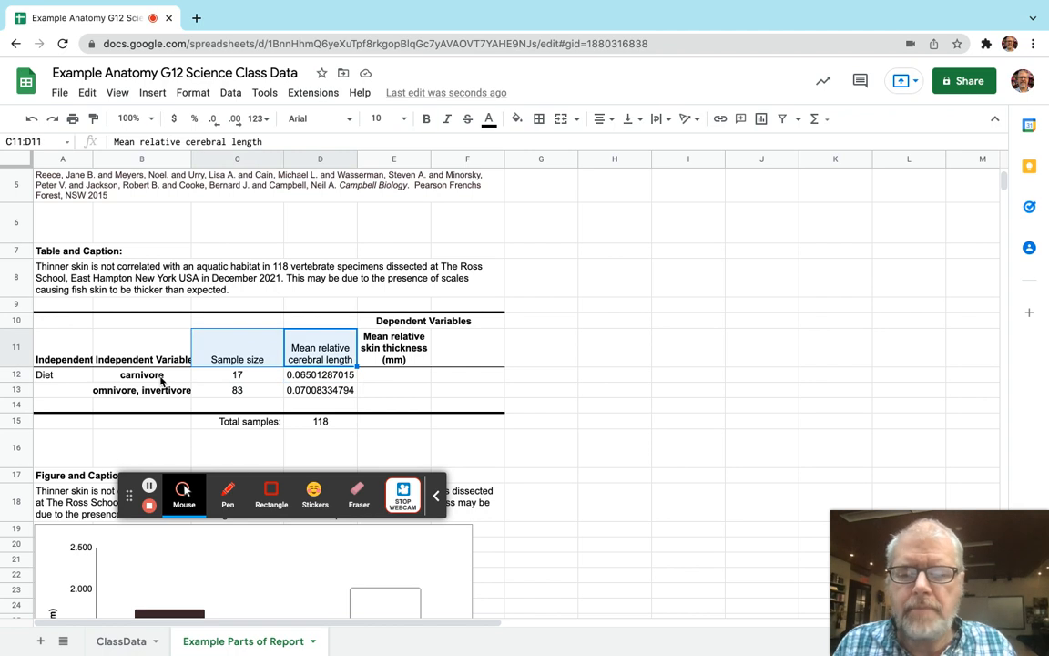
key(ctrl+b)
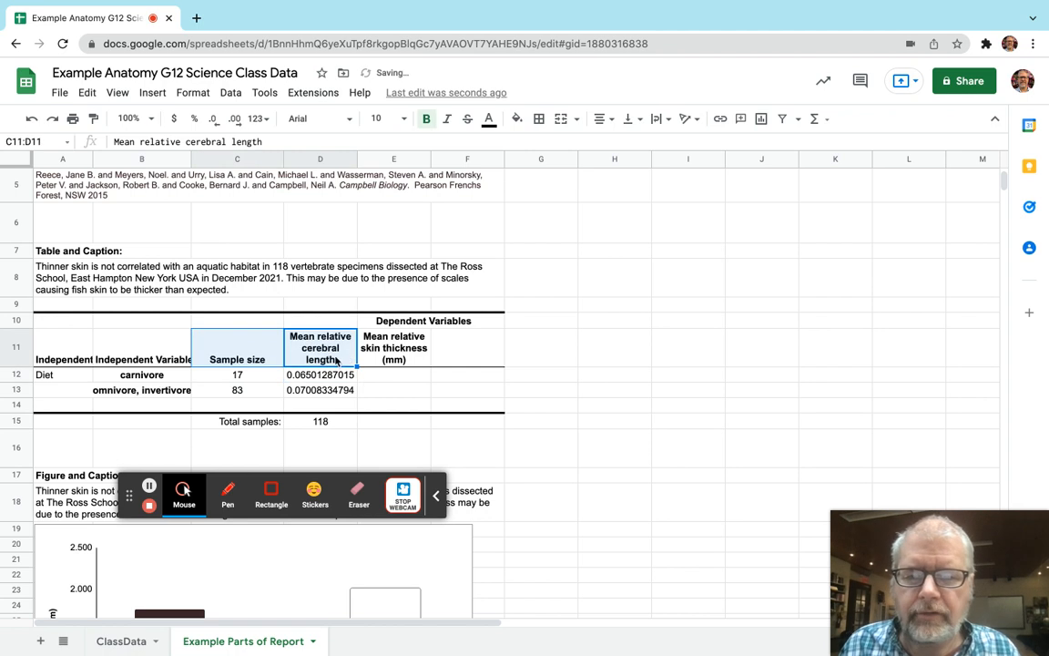
Clear the skin thickness header in E11 and move the Dependent Variables heading from E10 to D10.
click(397, 360)
key(Delete)
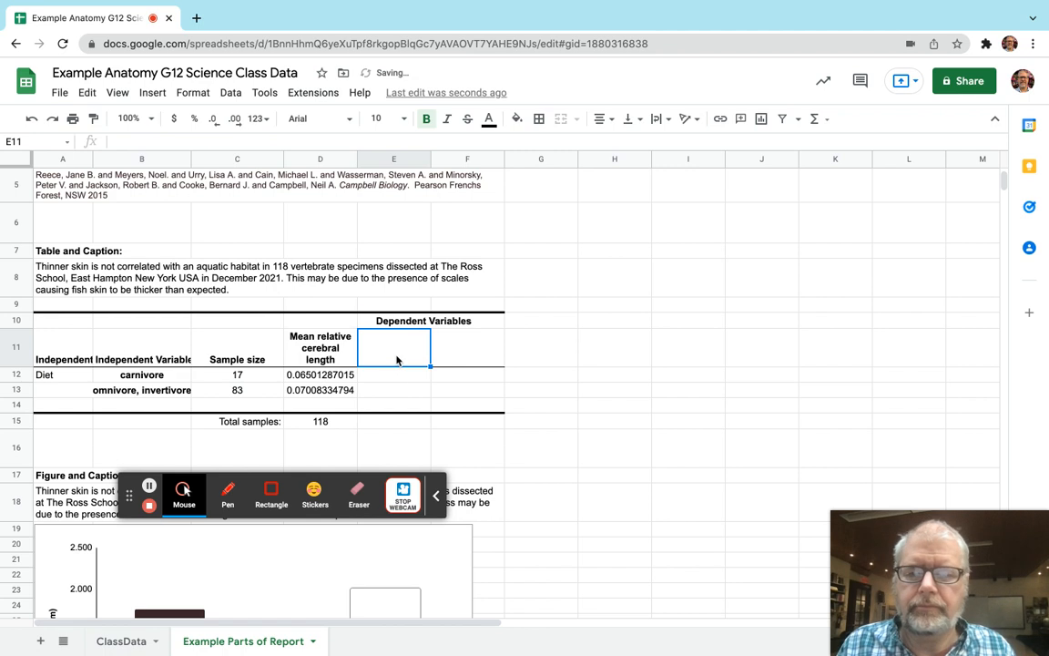
key(Up)
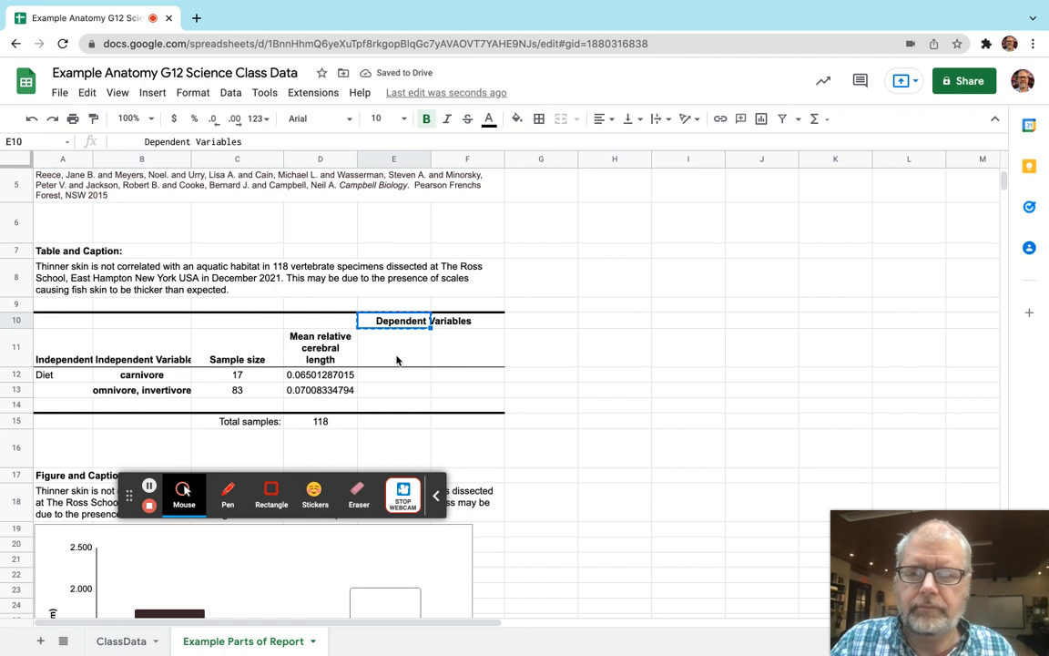
key(ctrl+x)
key(Left)
key(ctrl+v)
Change the heading in D10 to the singular Dependent Variable and remove its leading spaces.
click(322, 141)
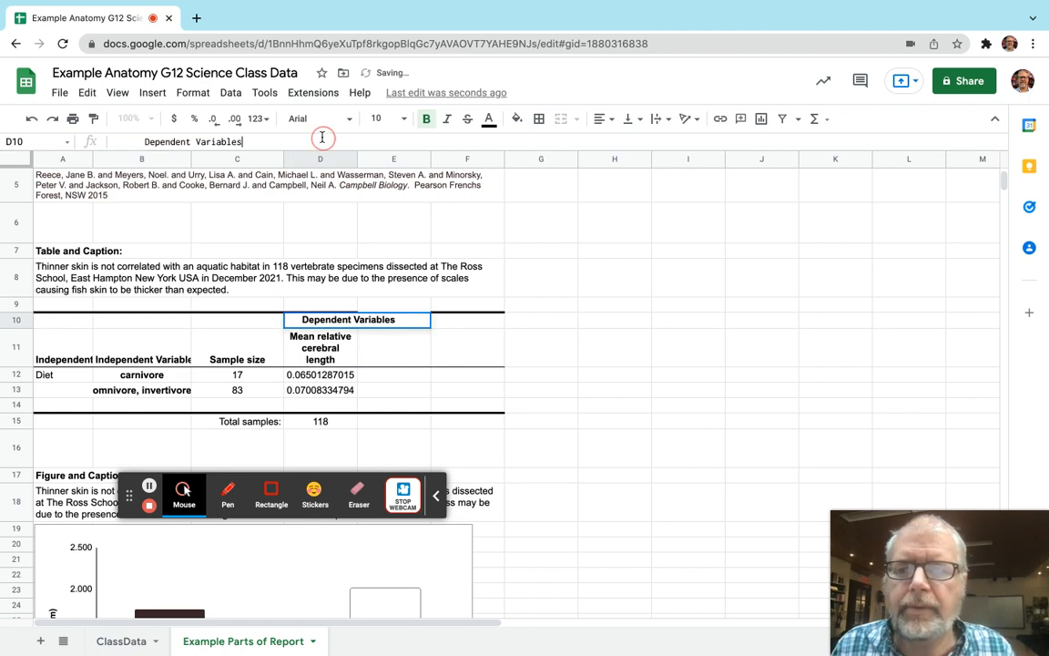
key(BackSpace)
key(Return)
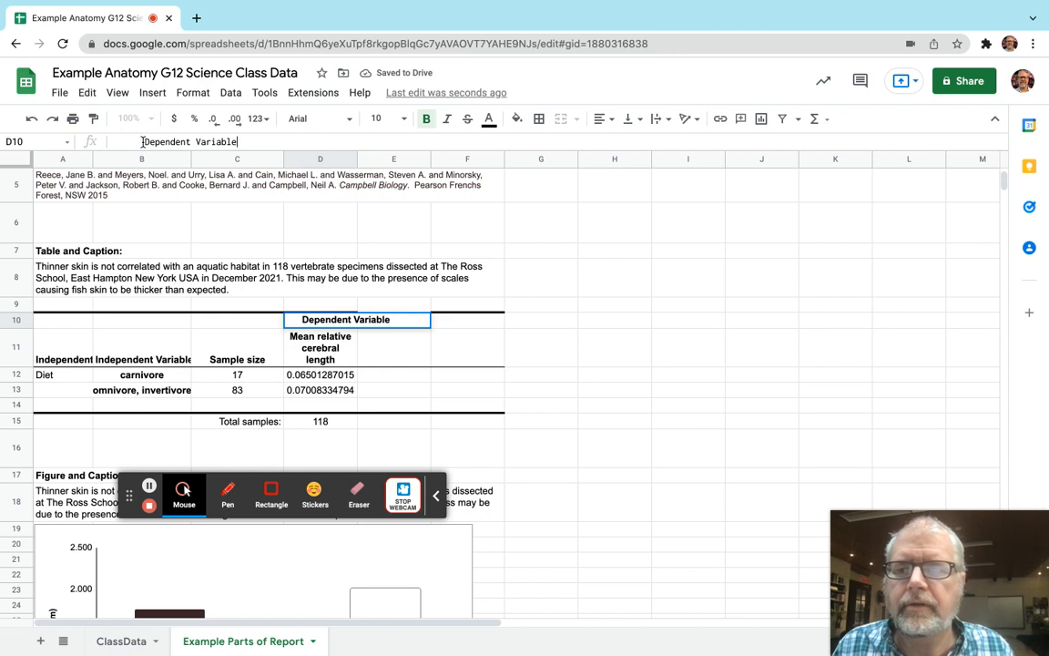
drag(145, 141, 102, 140)
key(BackSpace)
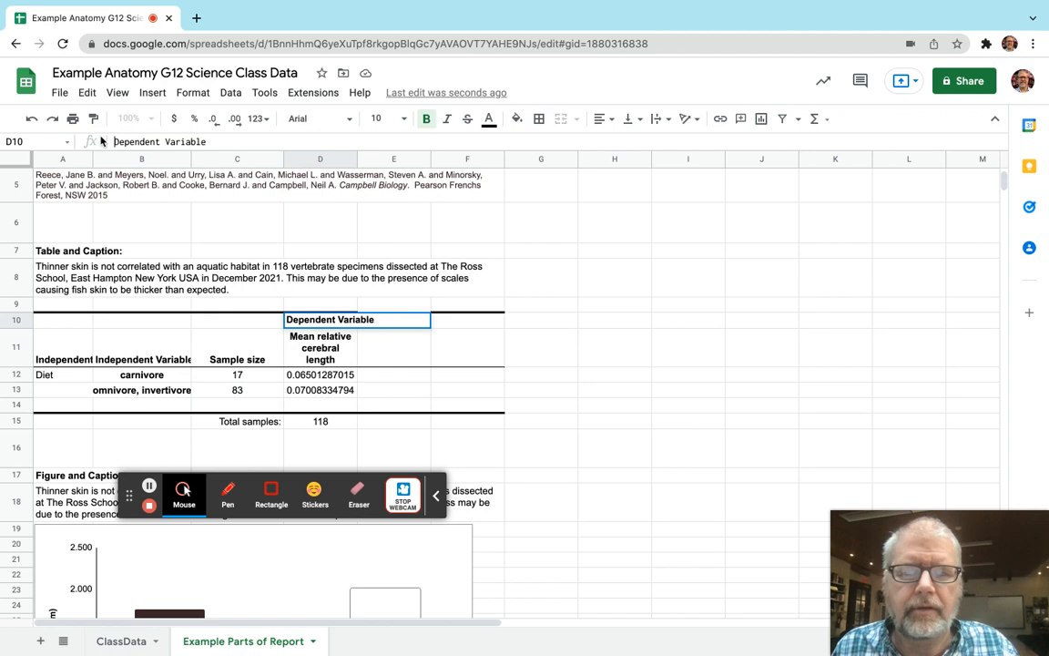
key(Return)
click(522, 352)
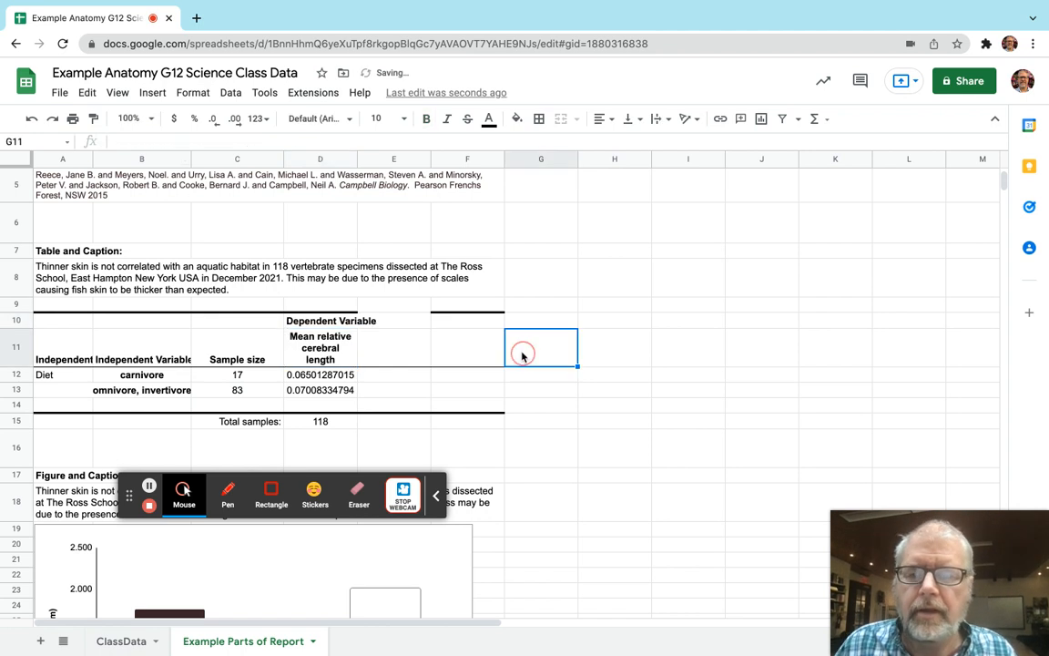
Move the Total samples label and its value from C15:D15 to B15:C15, and set the total to 100.
drag(266, 425, 291, 424)
key(ctrl+c)
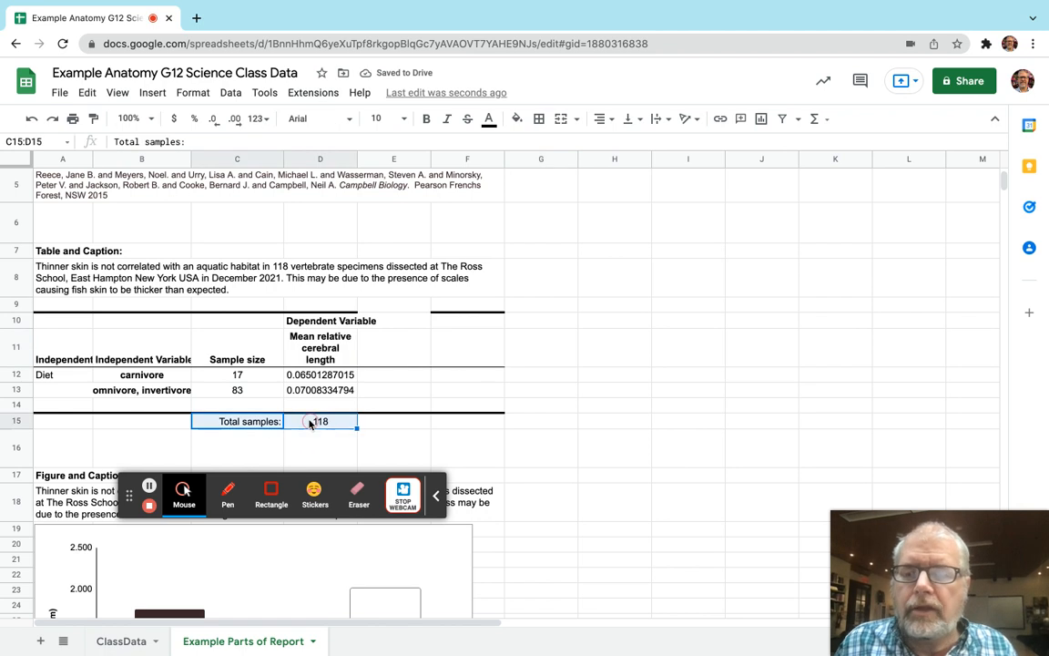
click(171, 425)
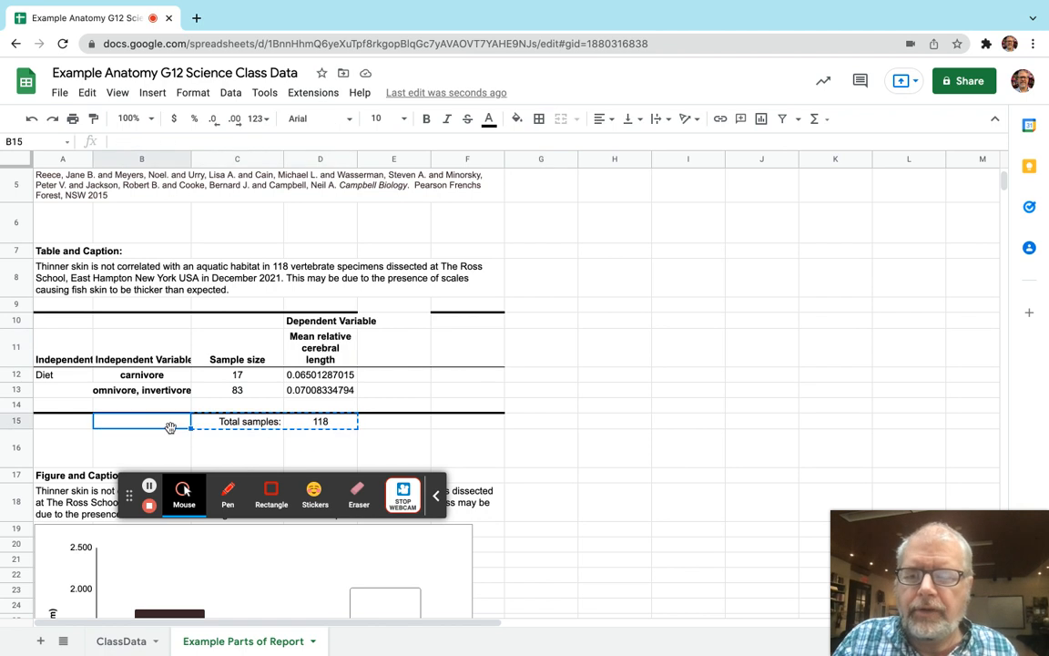
key(ctrl+v)
click(224, 425)
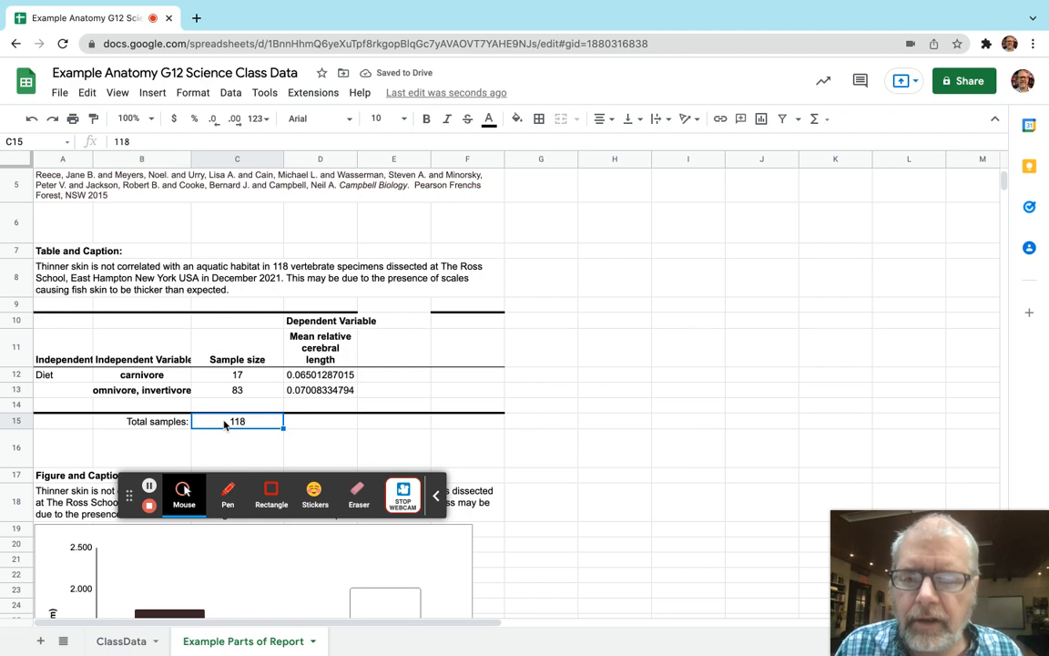
text(100)
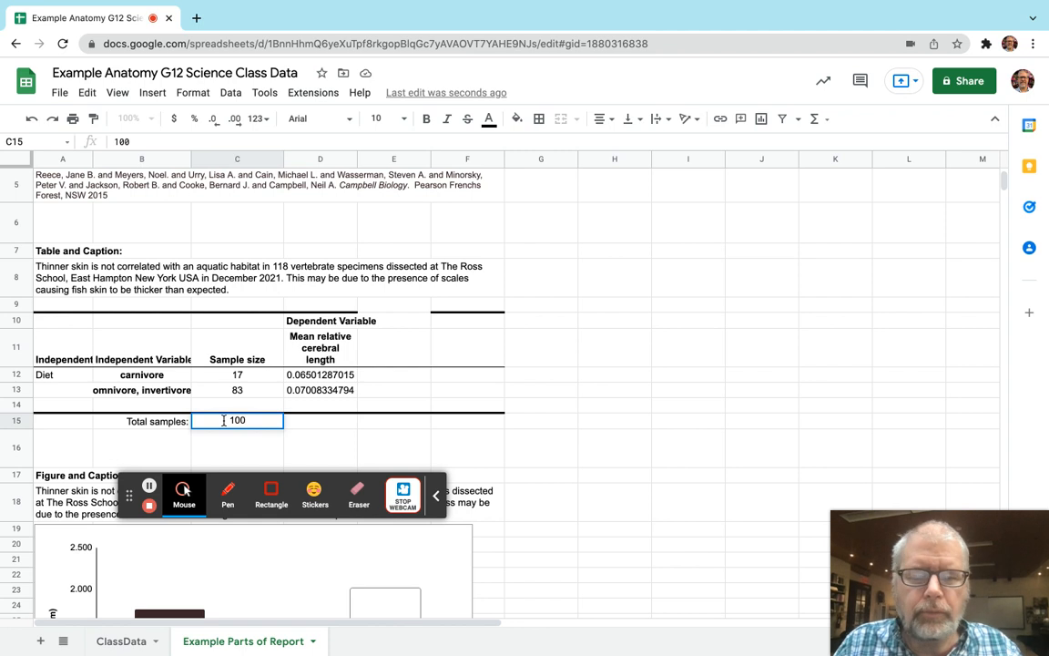
key(Return)
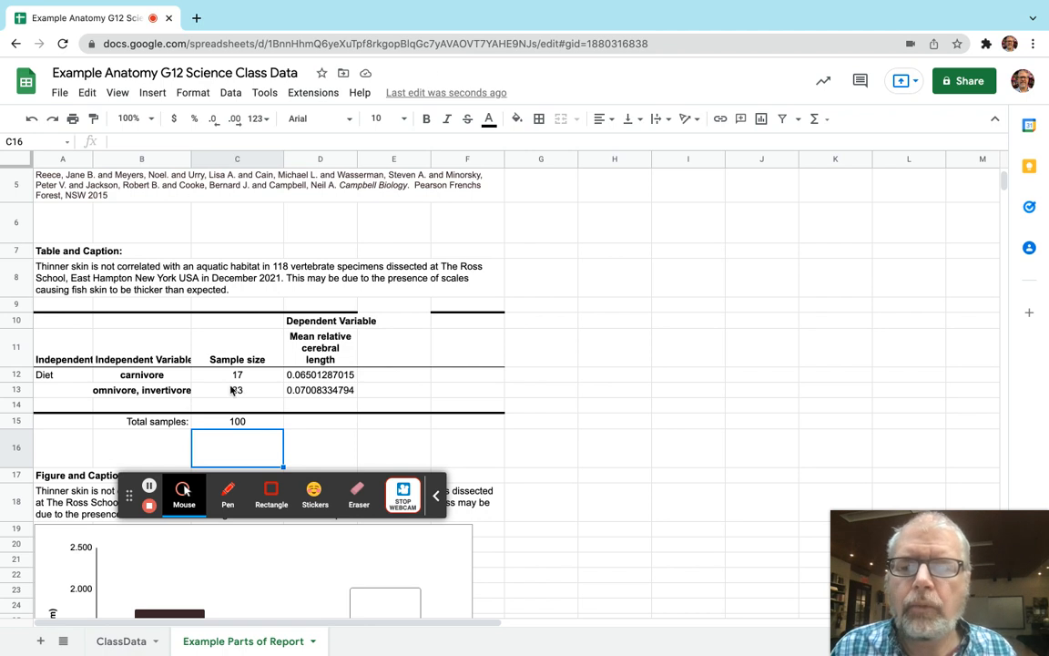
Shorten the mean relative cerebral lengths to 0.065 for carnivores in D12 and 0.070 for omnivores/invertivores in D13.
click(310, 378)
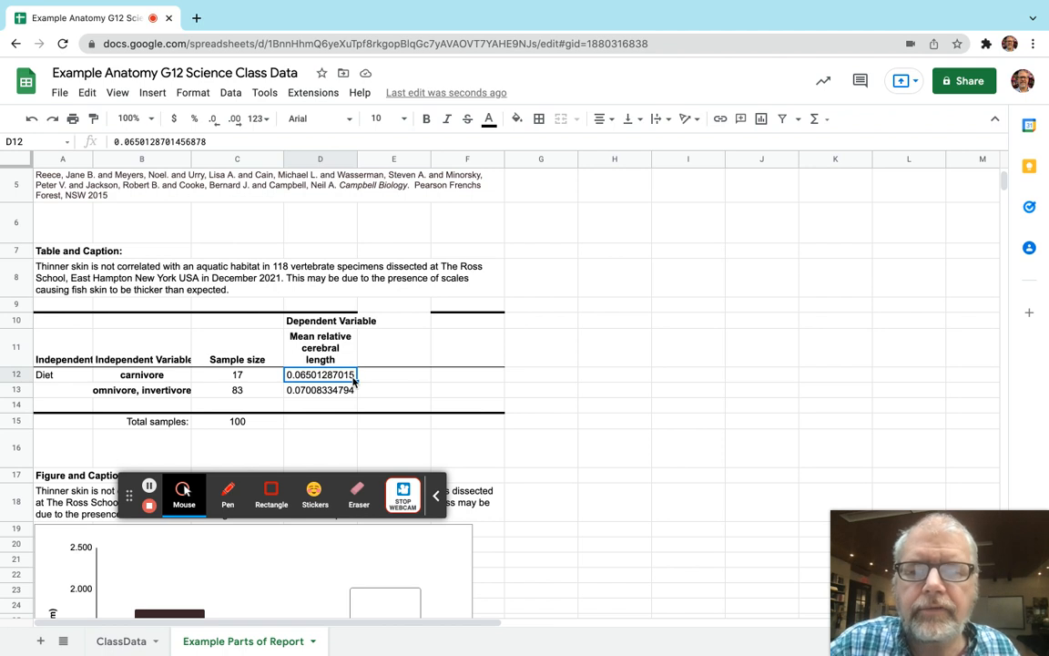
click(210, 141)
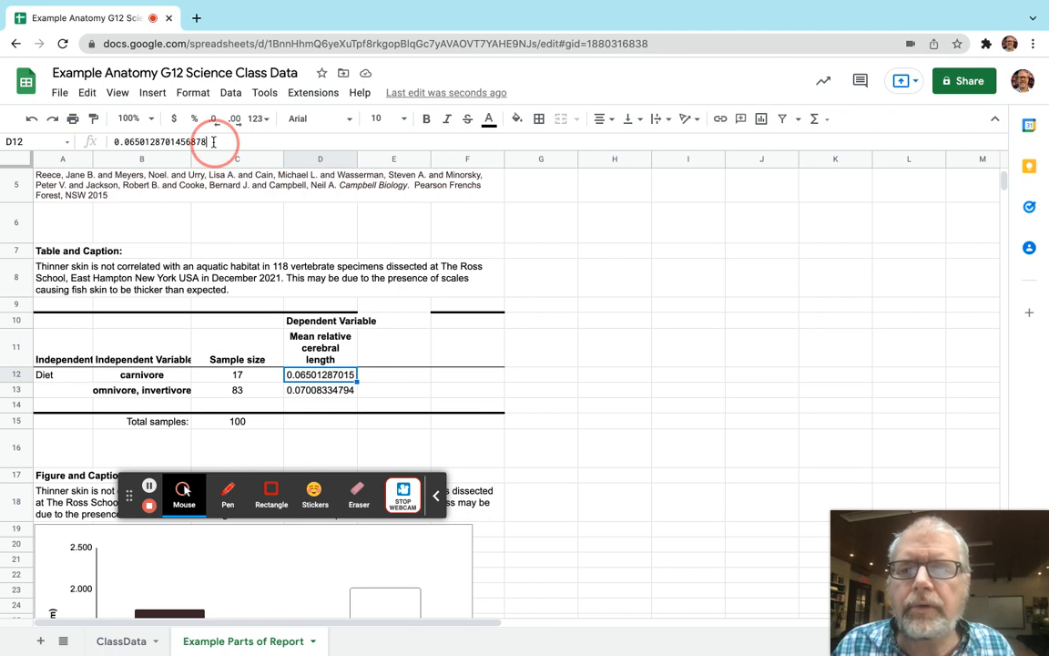
drag(213, 141, 143, 141)
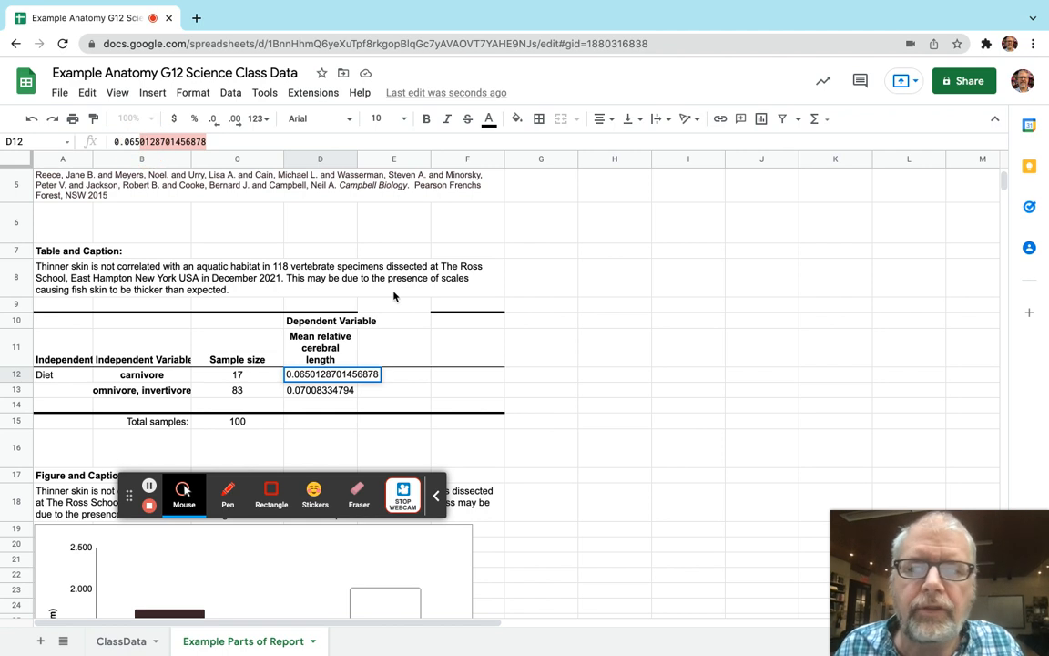
key(BackSpace)
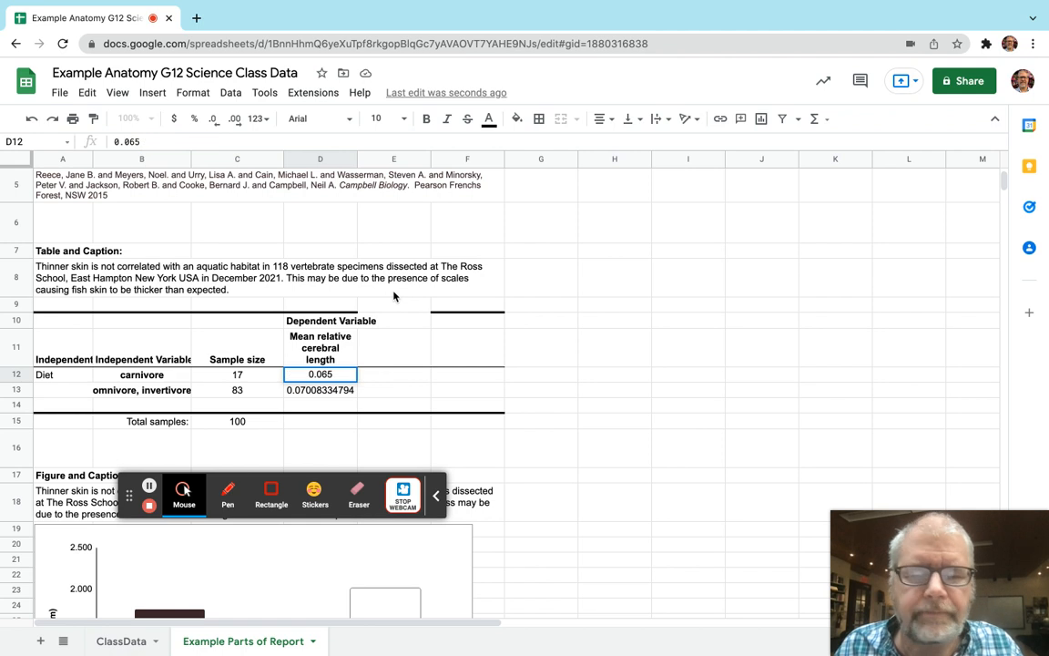
key(Return)
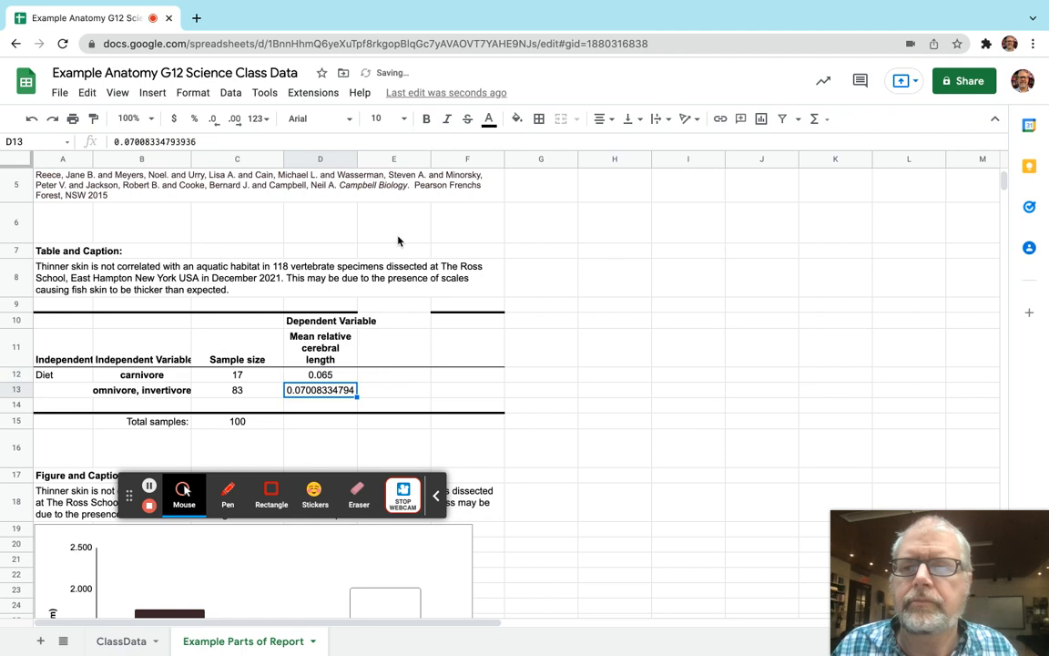
drag(254, 136, 139, 139)
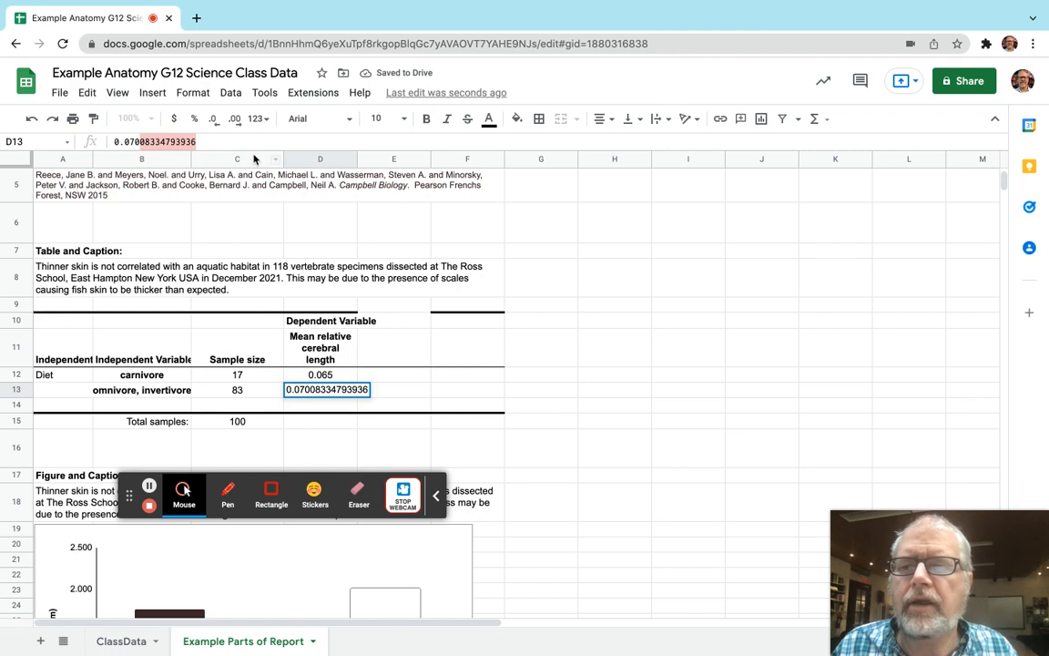
key(BackSpace)
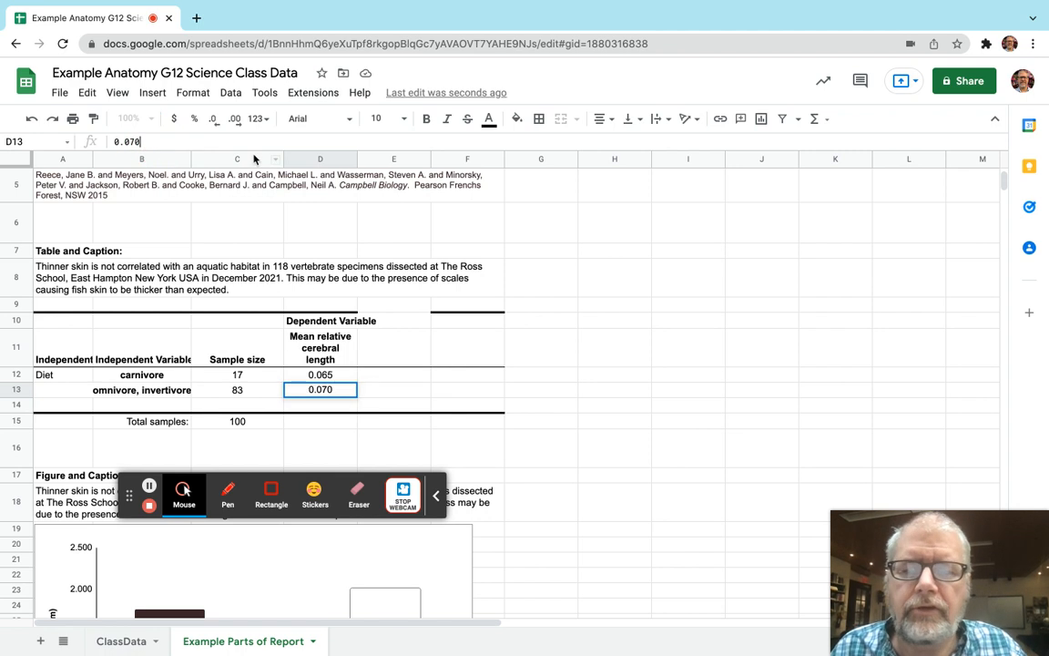
key(Return)
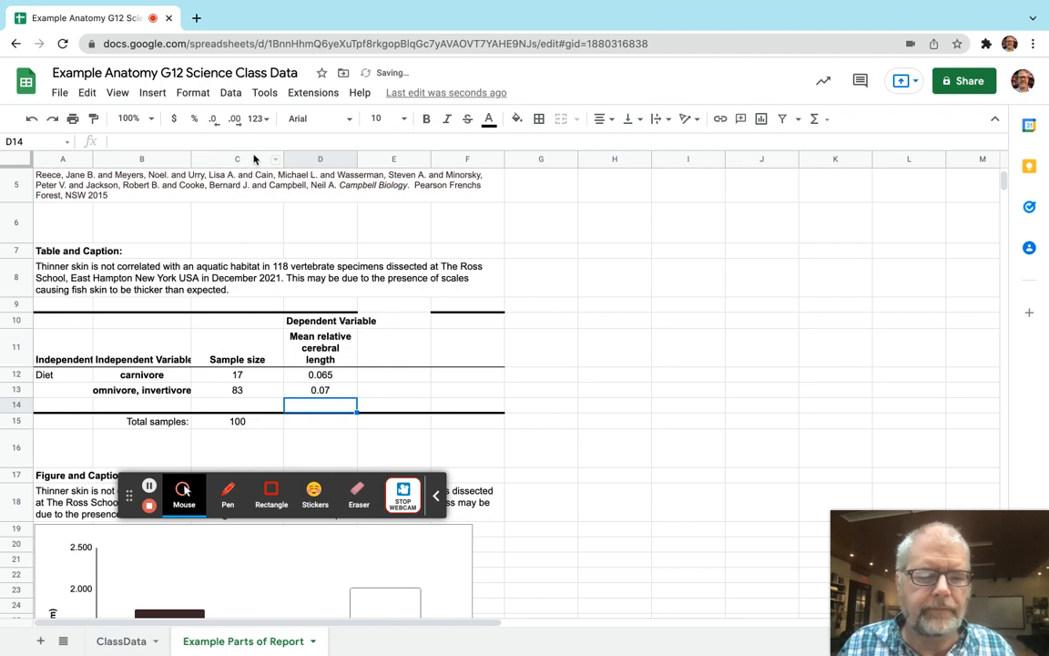
Format the mean relative cerebral length in D13 to show three decimal places.
key(Up)
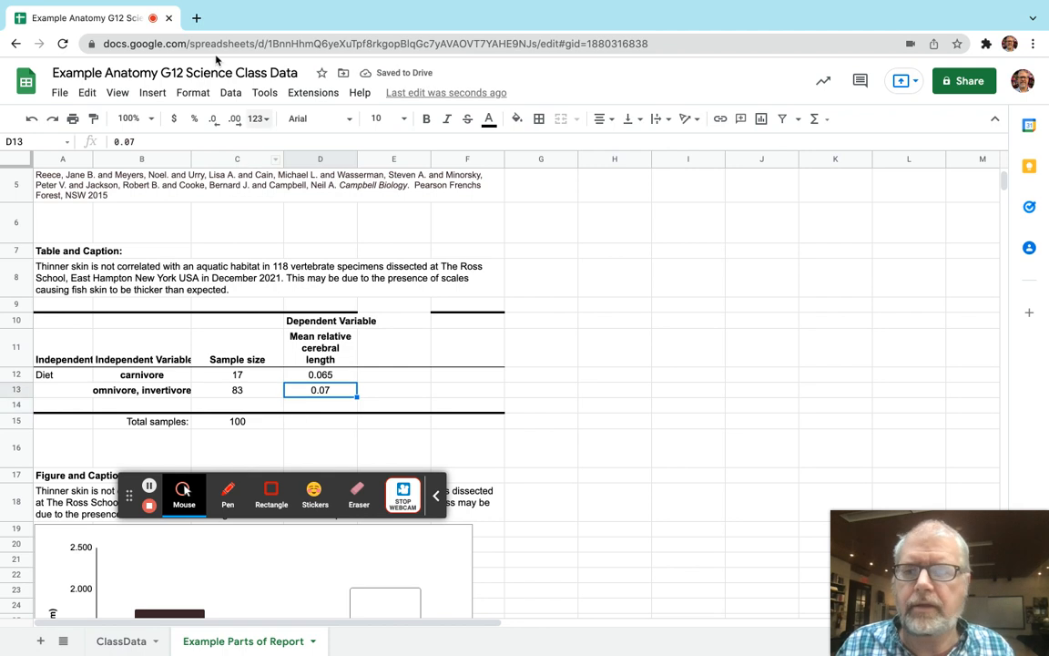
click(236, 119)
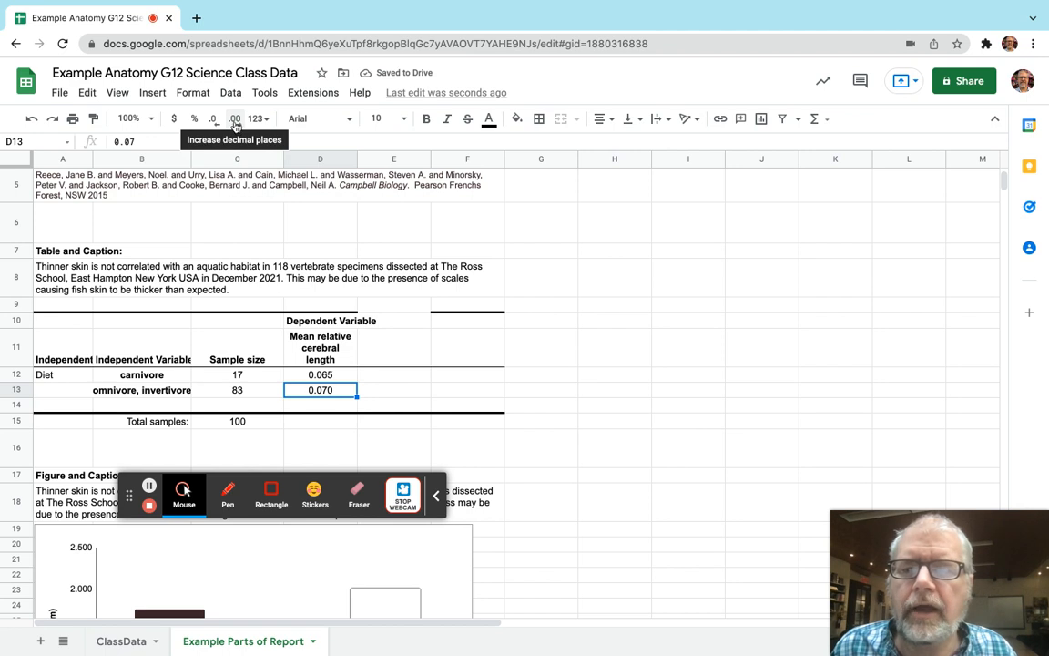
click(235, 119)
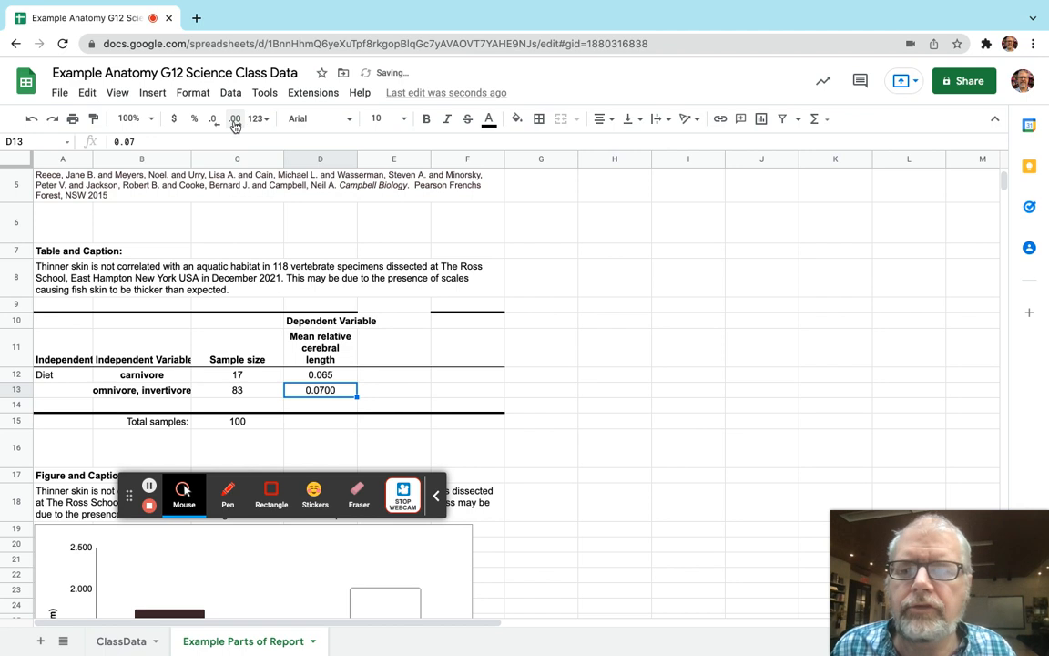
click(212, 119)
click(212, 121)
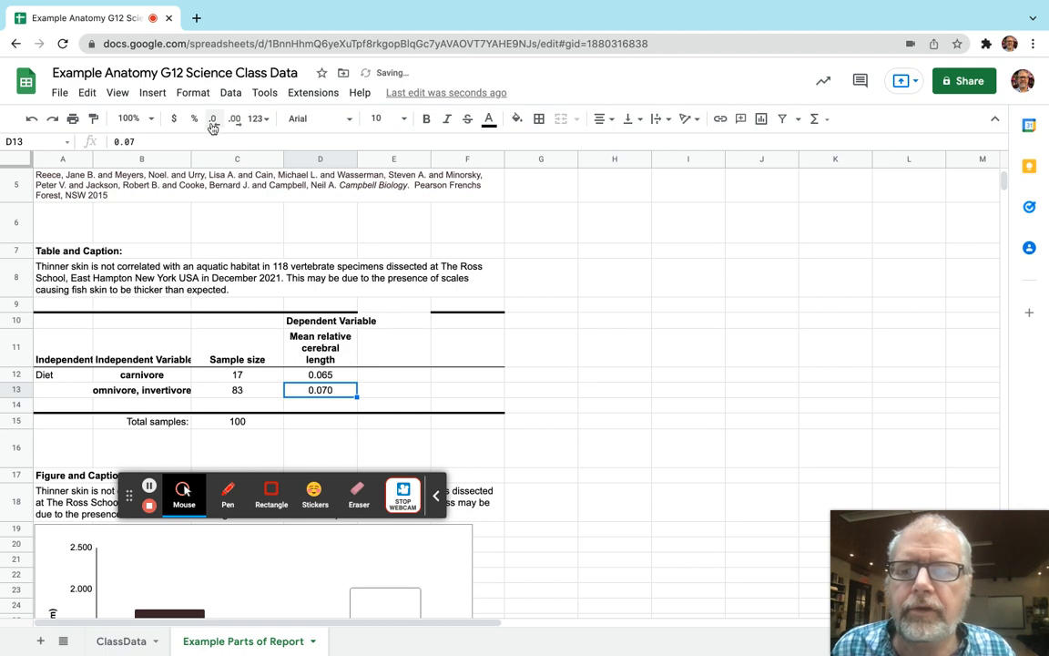
click(193, 93)
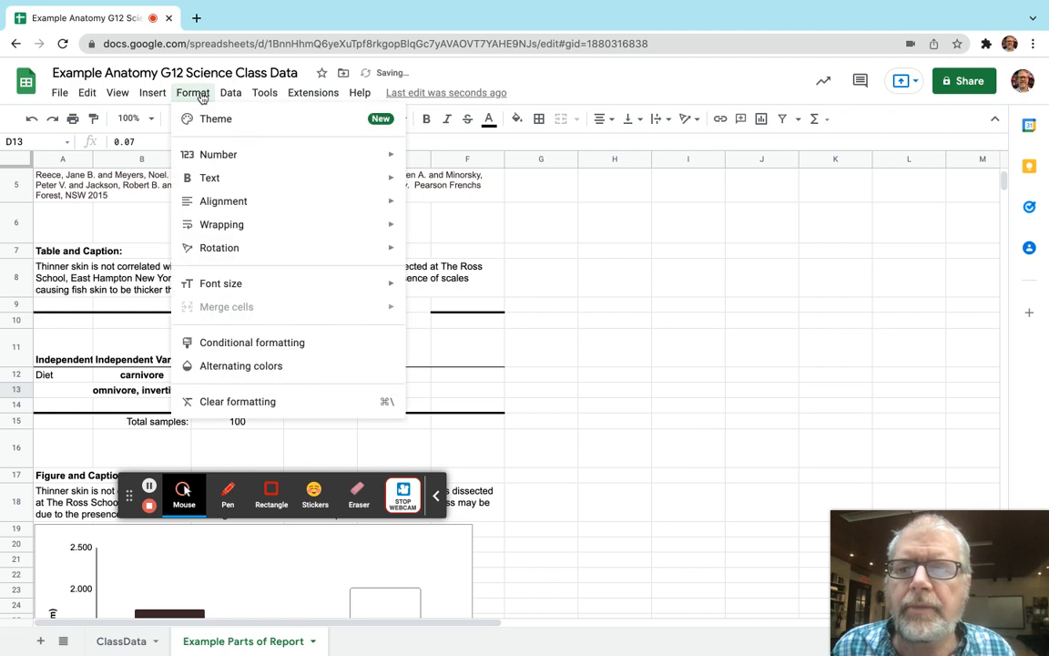
mouse_move(211, 154)
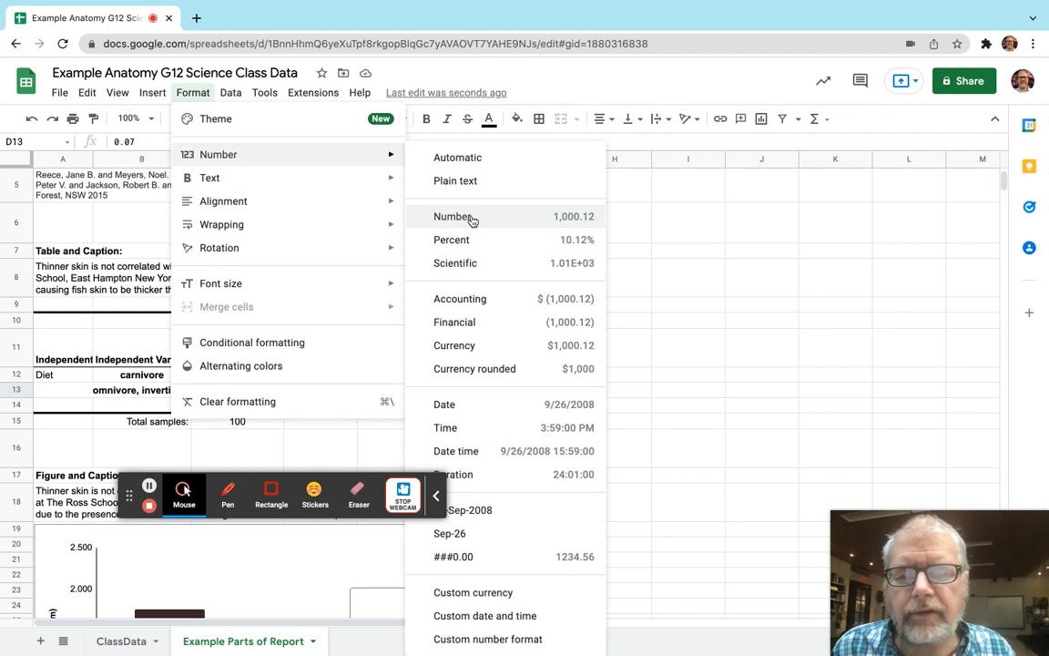
click(683, 393)
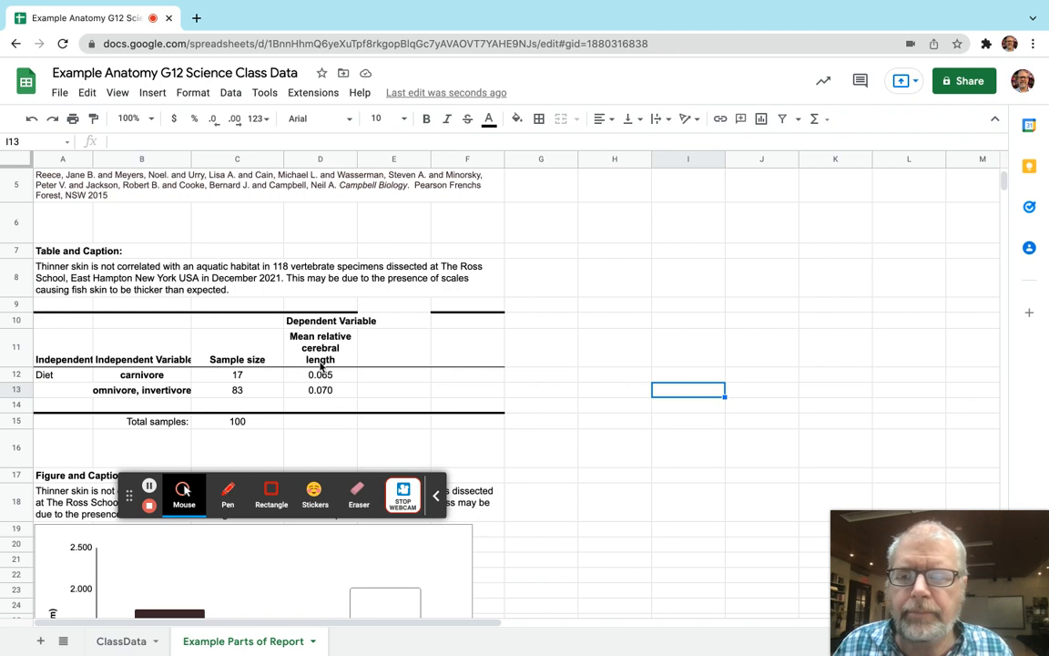
Replace the opening clause of the table caption in A8 with "Carnivores do not have very different relative cerebral lengths compared to non-carnivores.".
click(77, 286)
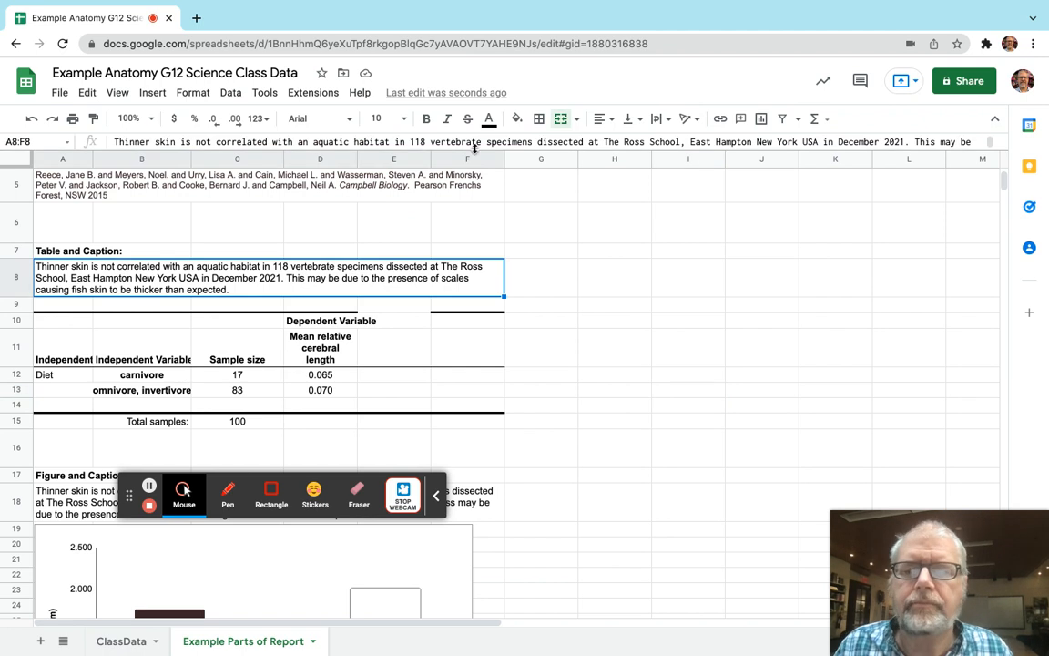
drag(474, 148, 468, 216)
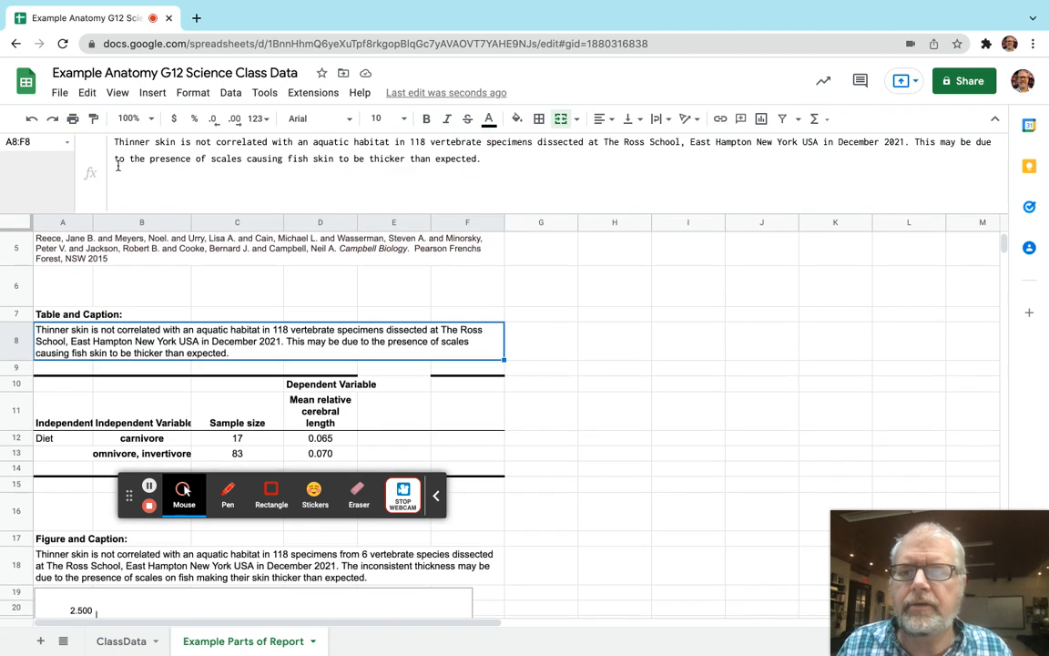
click(114, 142)
drag(114, 142, 391, 143)
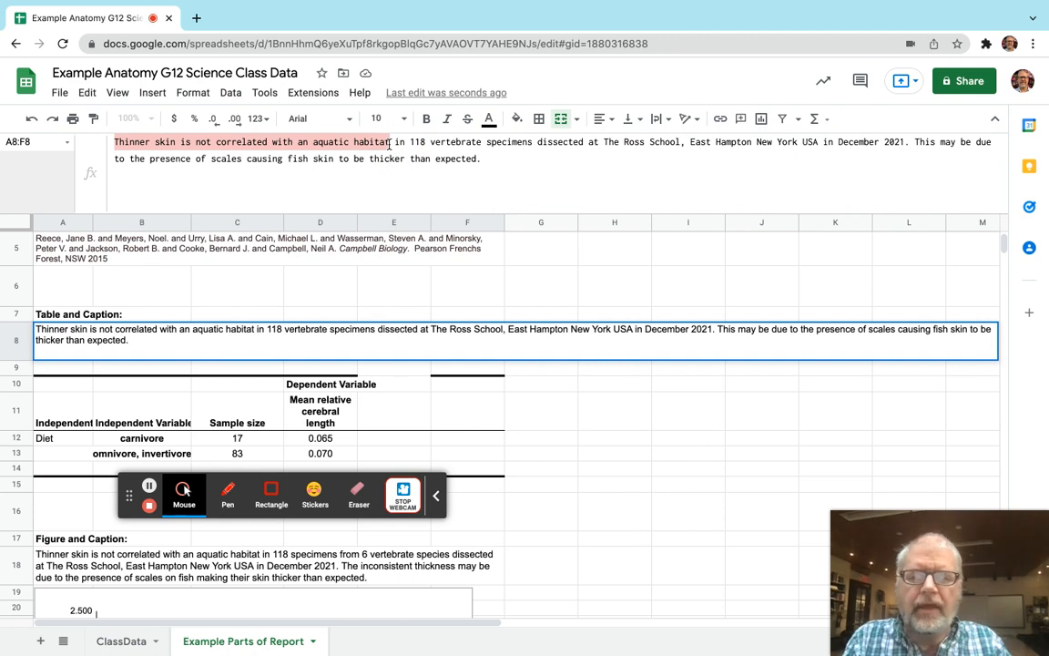
text(Carnivores )
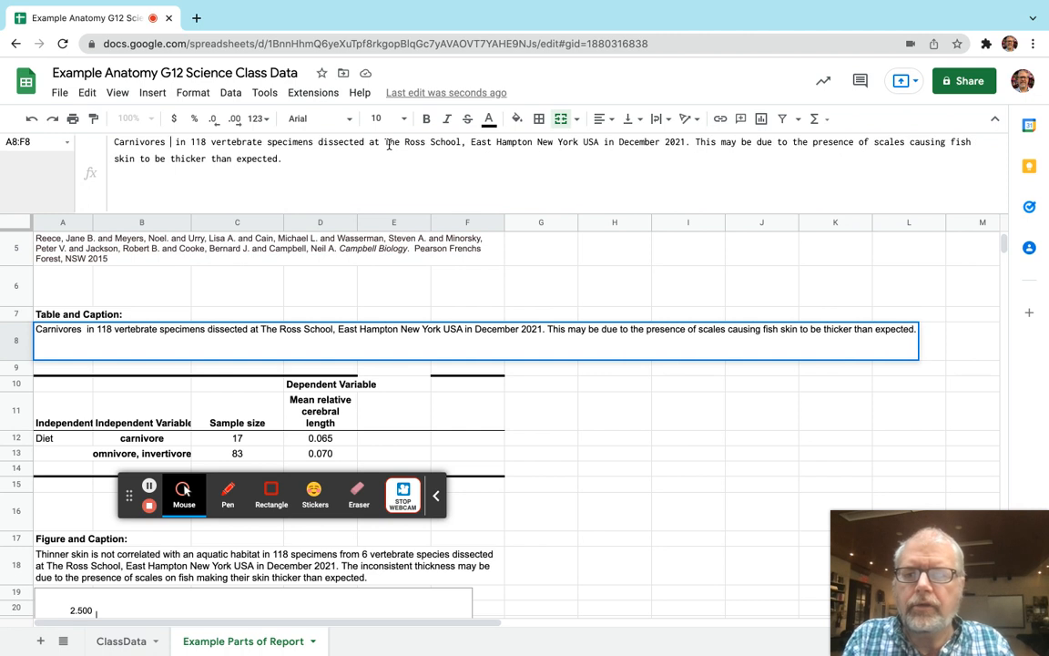
text(do not have )
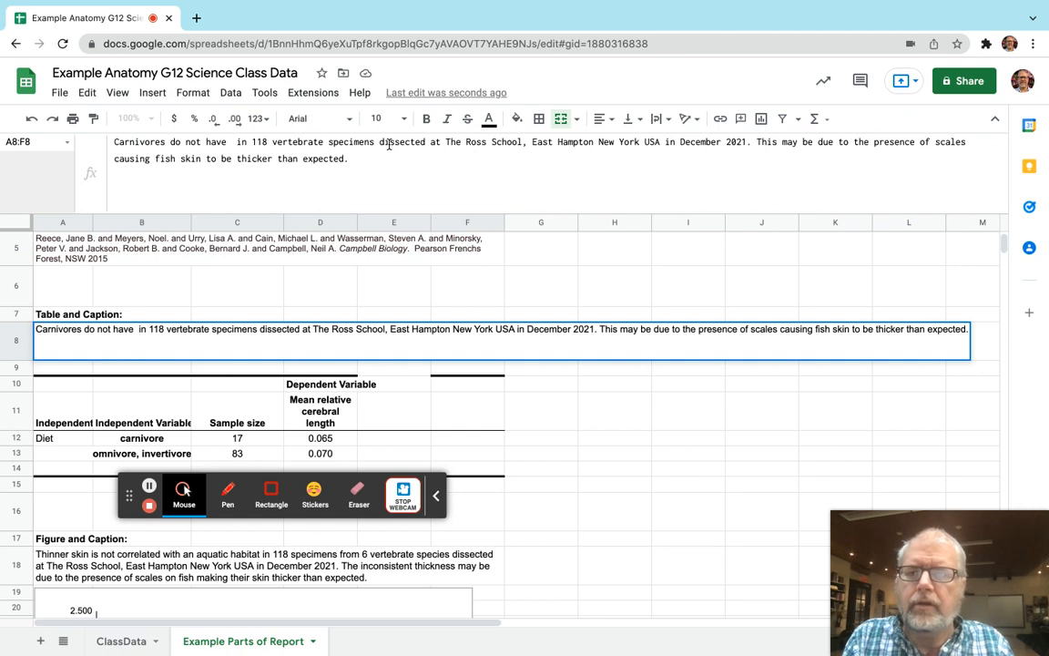
text(very different)
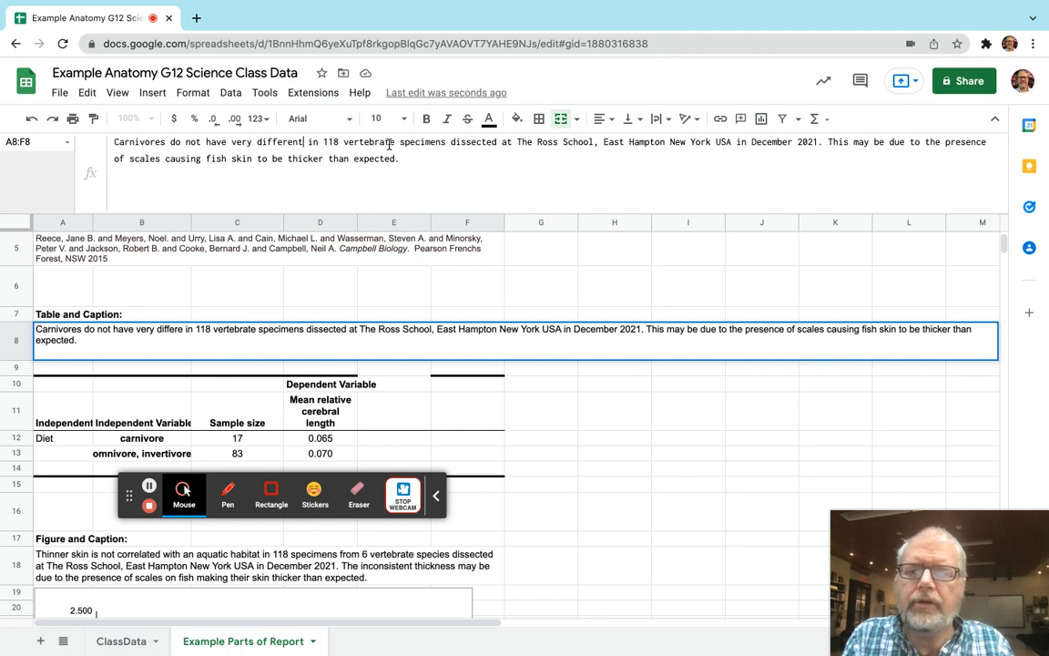
text( relative cere)
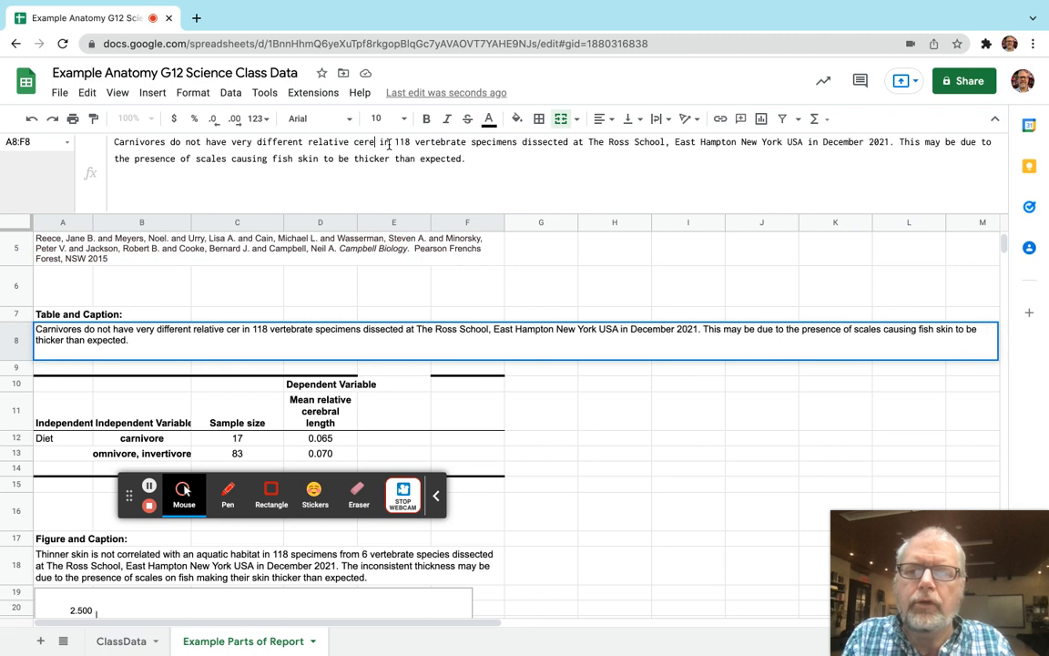
text(bral lengths)
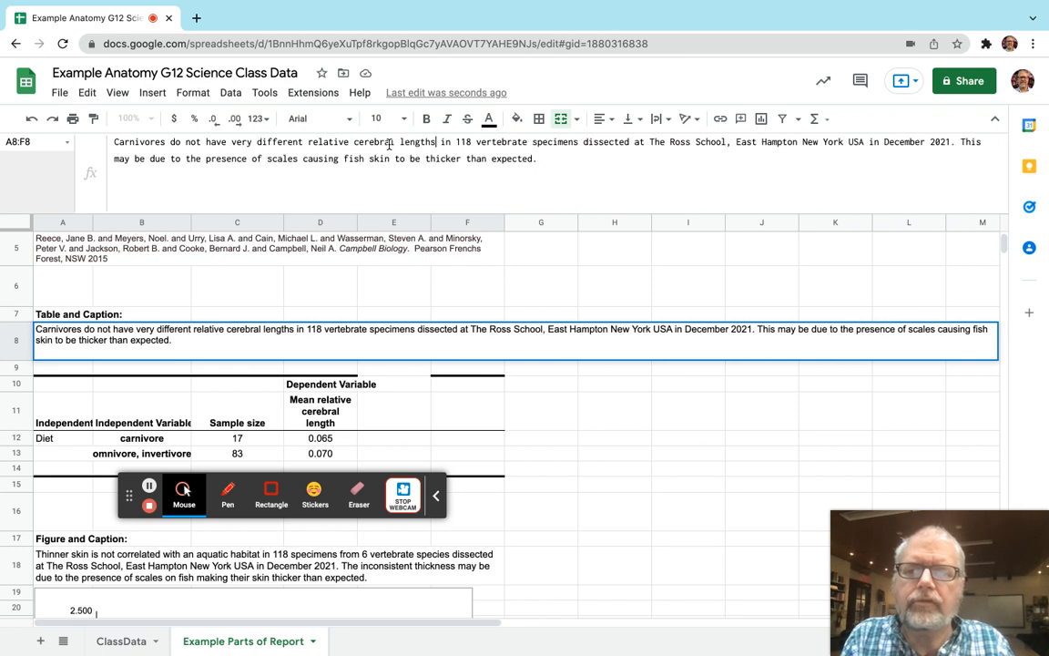
text( compared to n)
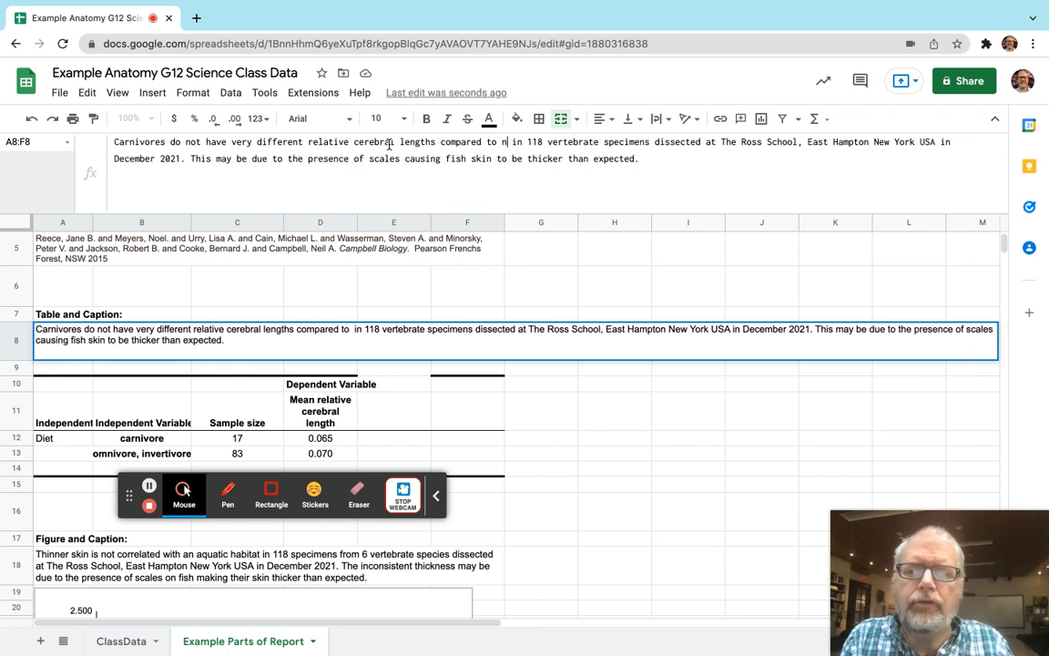
text(on-carnivores)
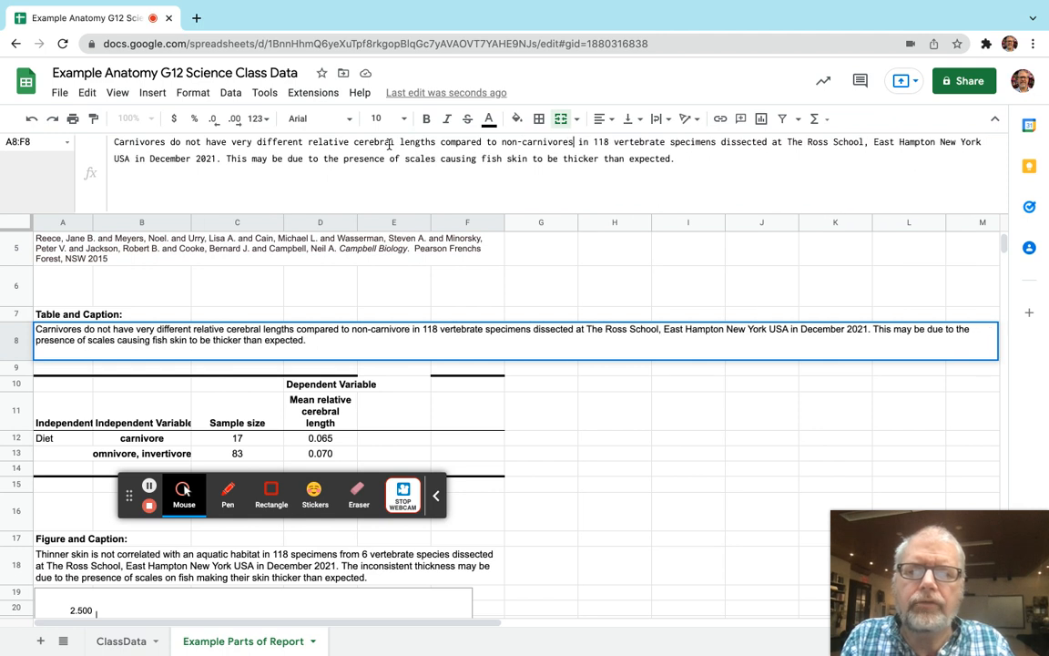
text(. )
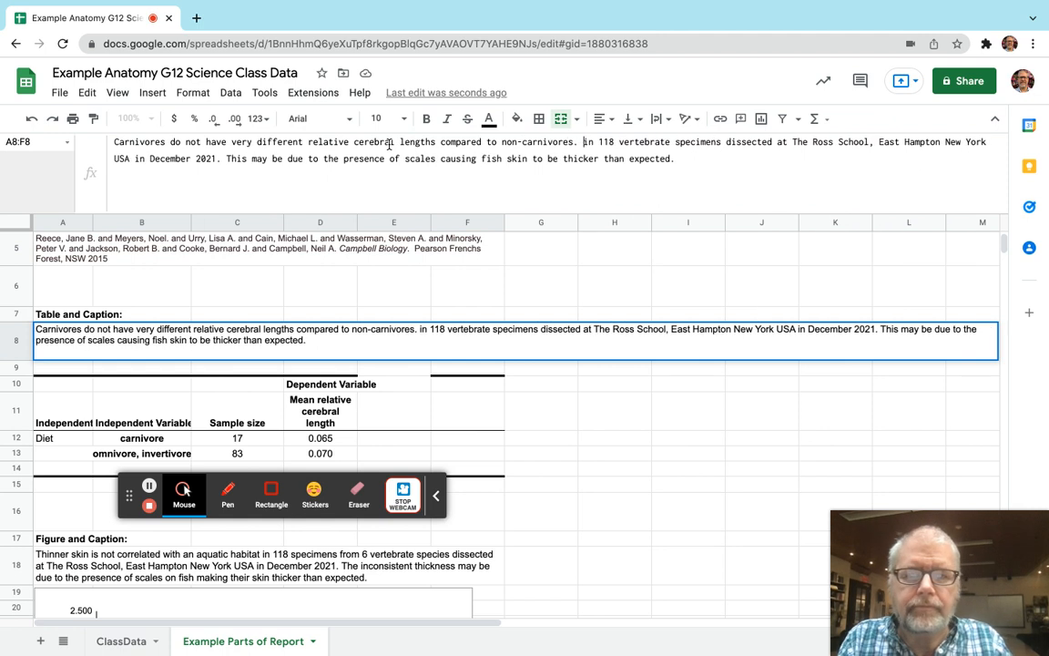
text(These data )
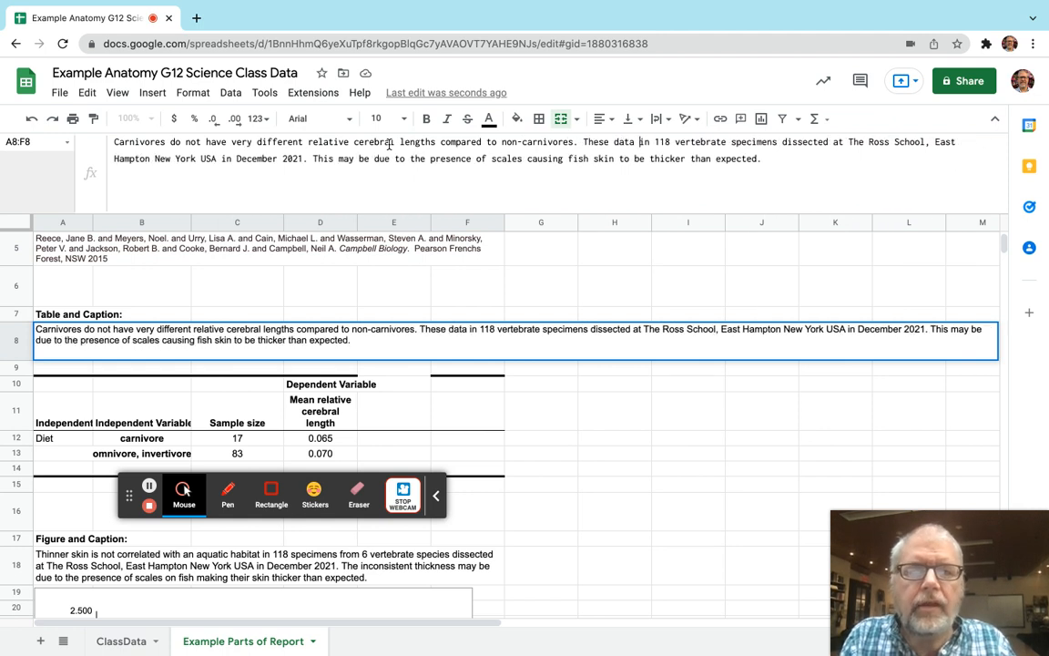
text(are from)
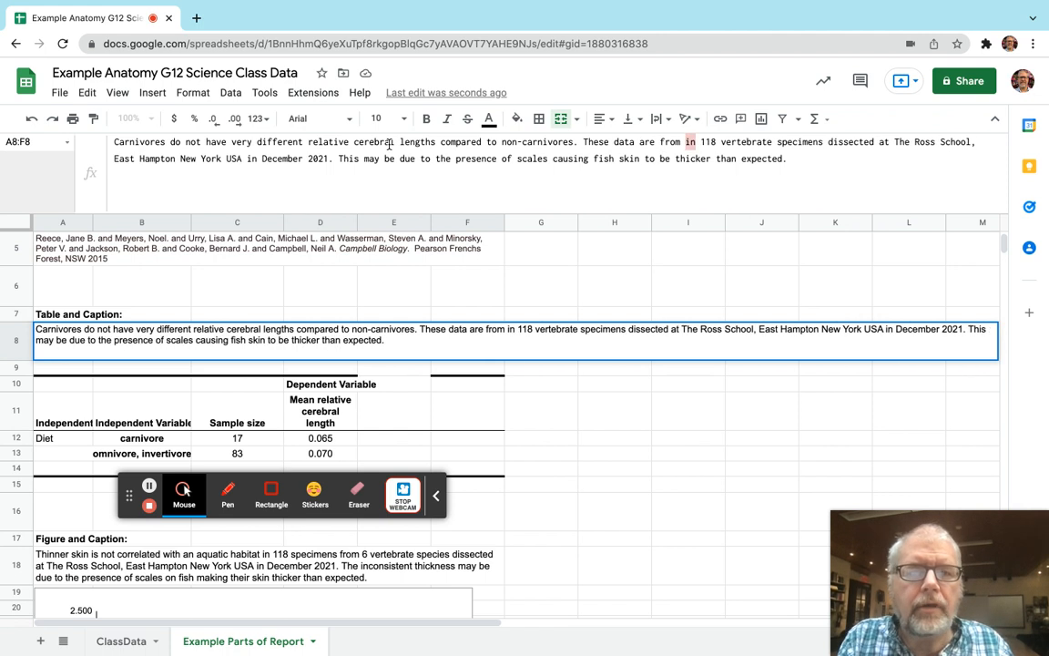
Begin the caption's second sentence with "These data are from 100" in place of "in 118" before "vertebrate specimens".
key(shift+Right)
key(shift+Right)
key(shift+Right)
text(100)
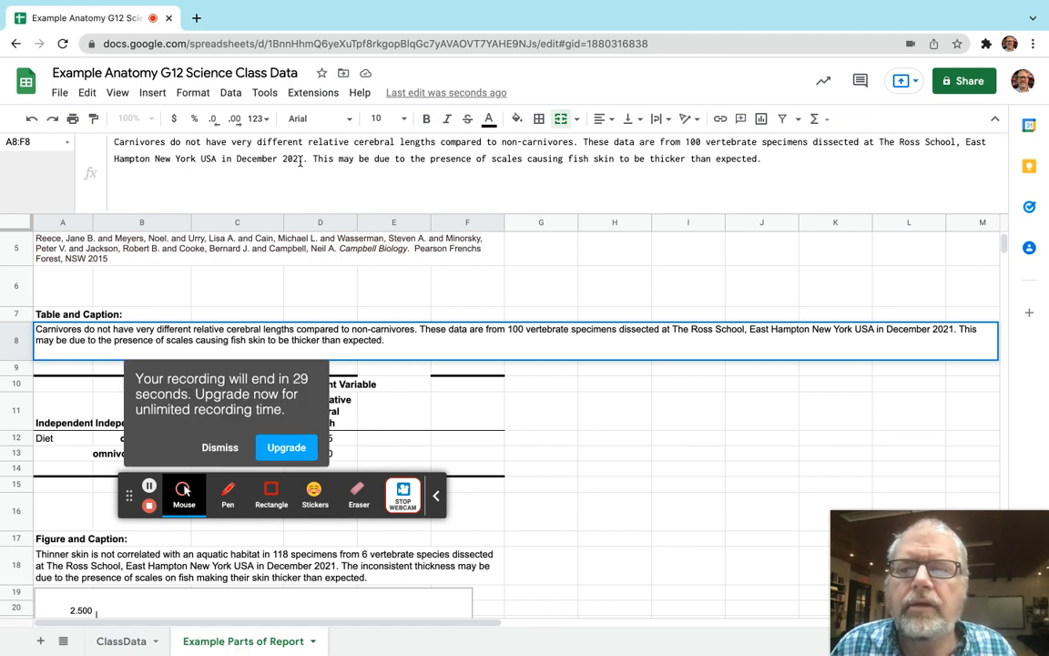
Delete the caption's last sentence about scales making fish skin thicker, ending the caption after "December 2021.".
drag(315, 161, 546, 176)
key(BackSpace)
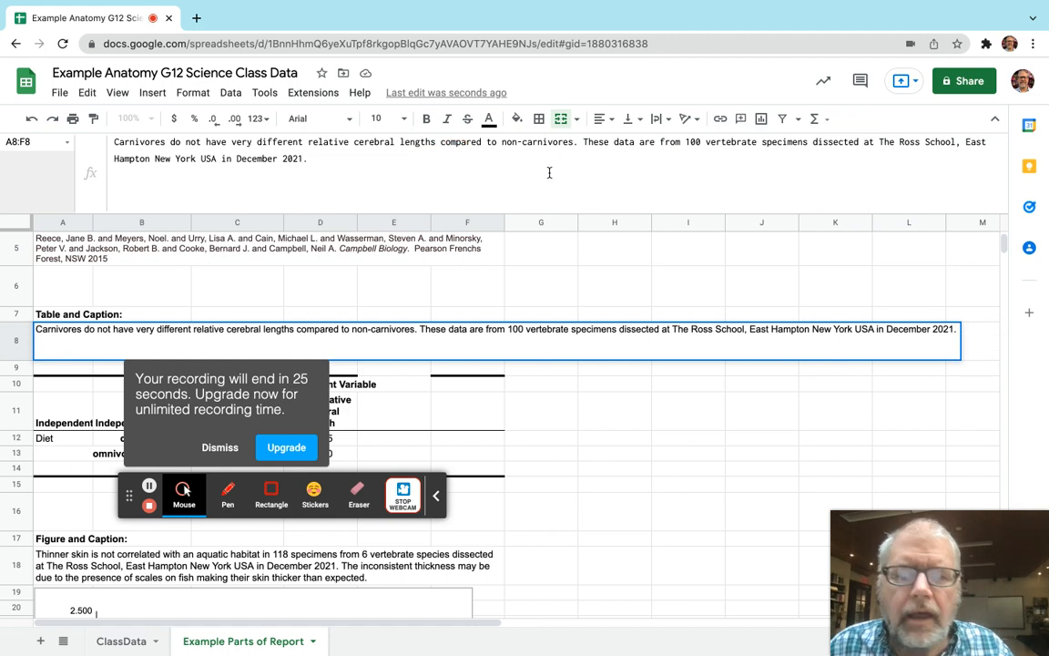
key(Return)
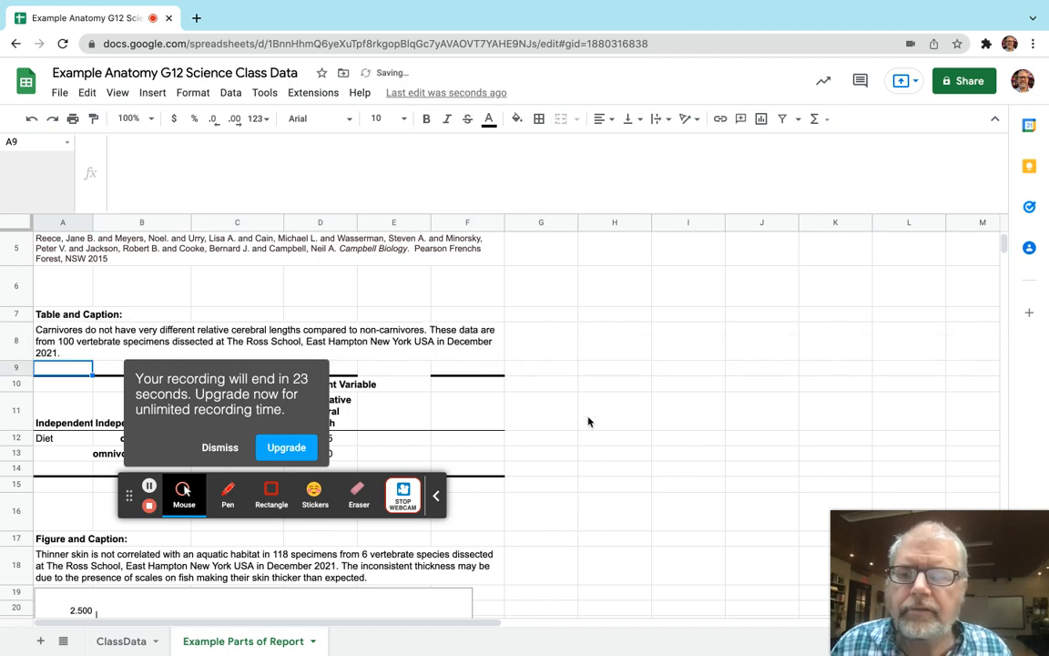
Delete the unused table cells E9:F15 and shift the remaining cells left.
scroll(511, 438, down, 2)
scroll(511, 437, down, 1)
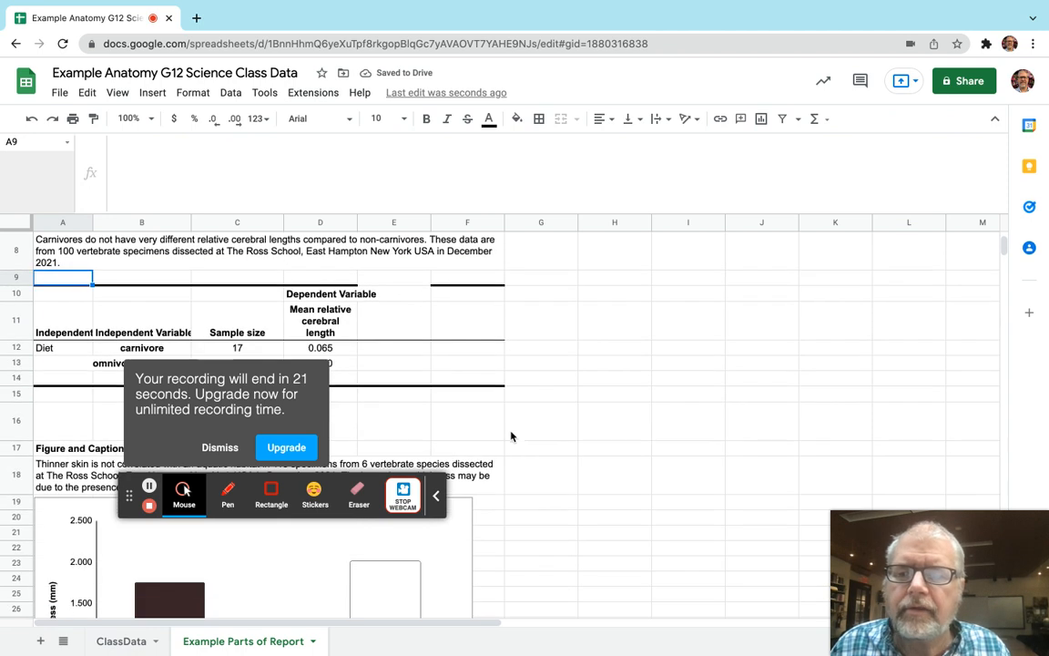
drag(398, 279, 416, 293)
drag(465, 355, 480, 401)
click(88, 92)
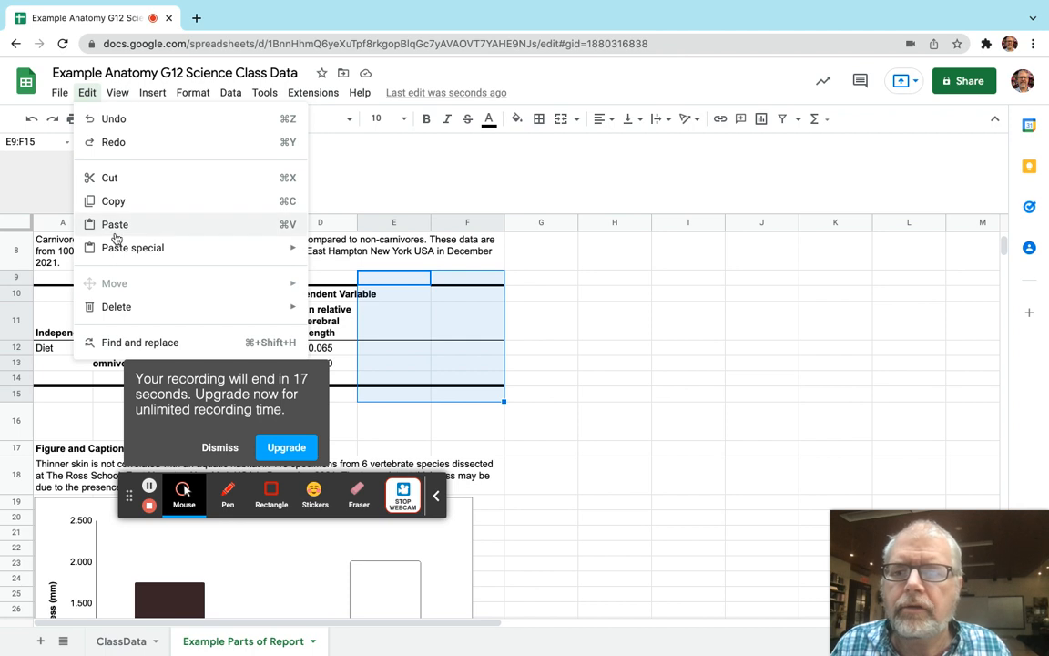
mouse_move(269, 312)
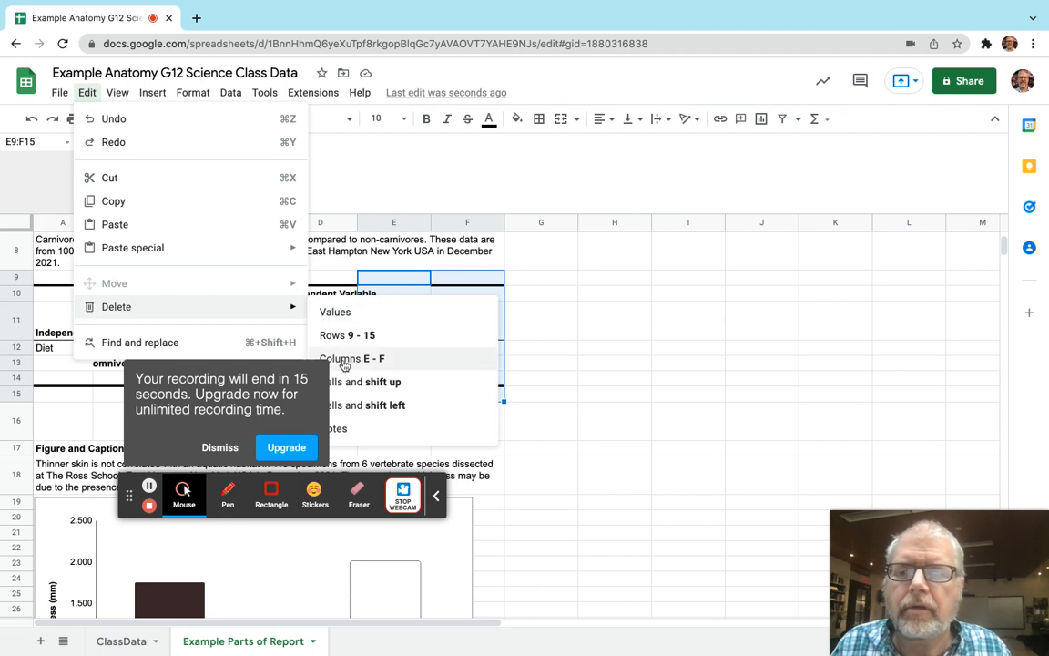
click(364, 405)
click(484, 334)
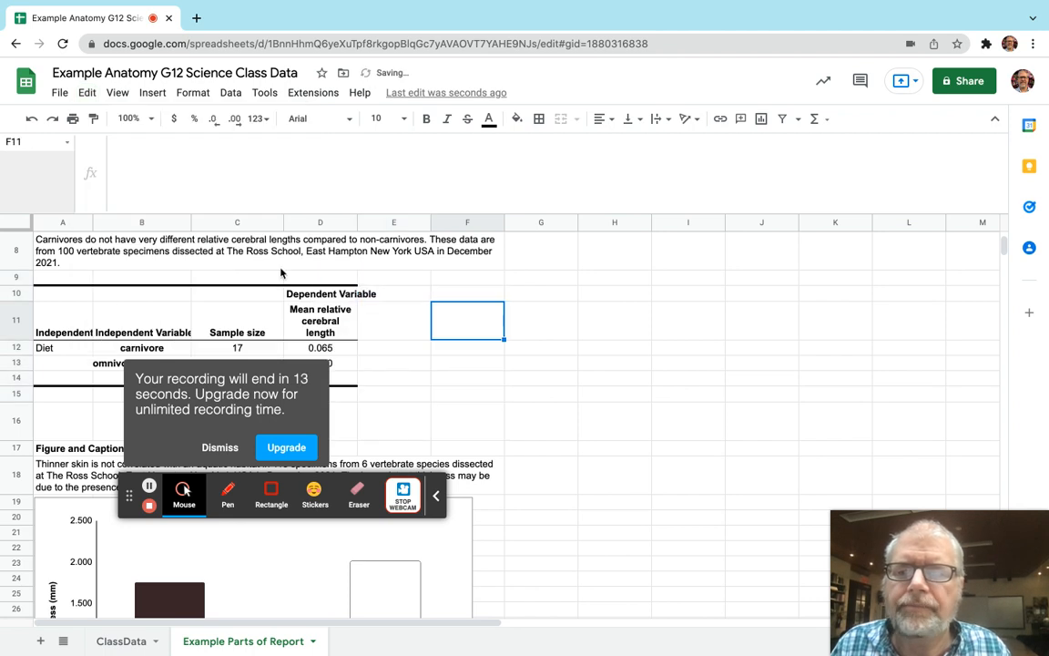